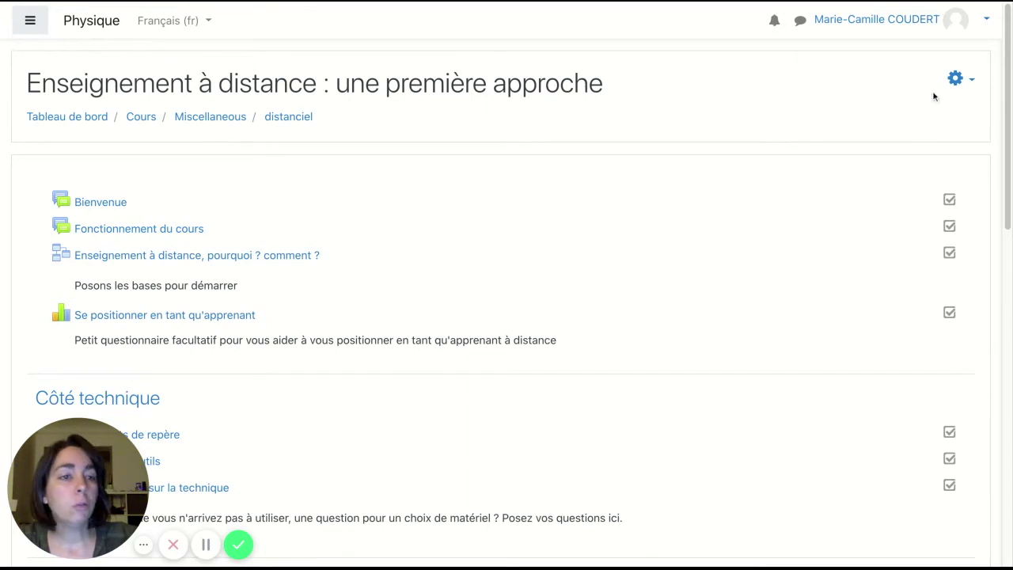
- Turn on editing mode for the course and start adding an activity or resource to the Côté technique section
{"action": "left_click", "coordinate": [956, 80]}
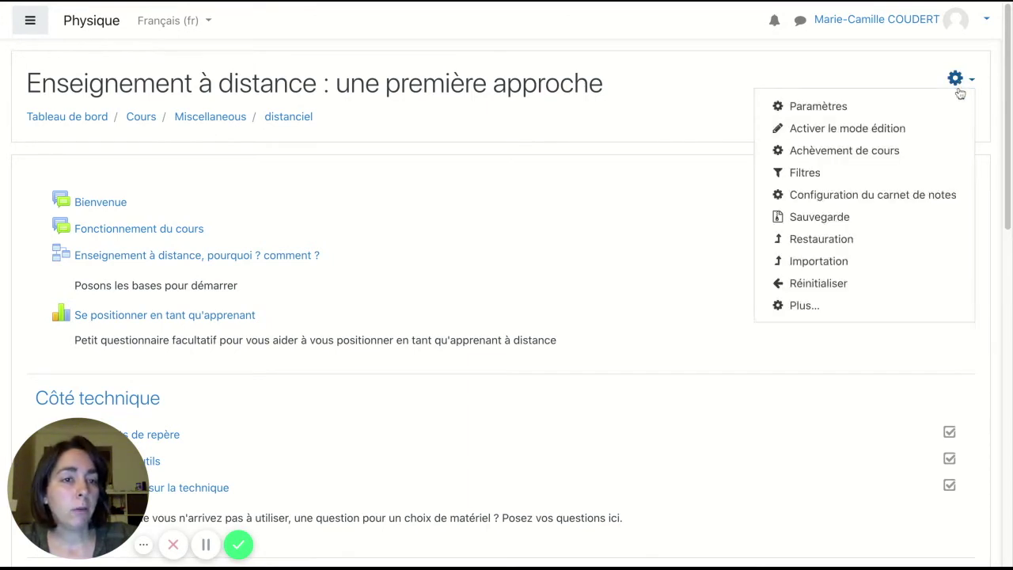
{"action": "left_click", "coordinate": [829, 130]}
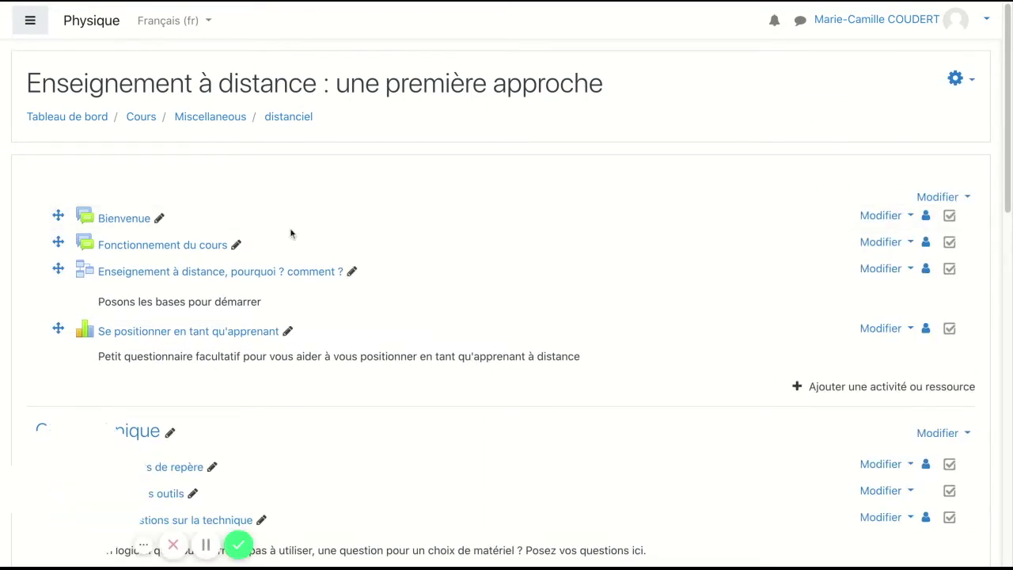
{"action": "scroll", "coordinate": [540, 428], "scroll_direction": "down", "scroll_amount": 1}
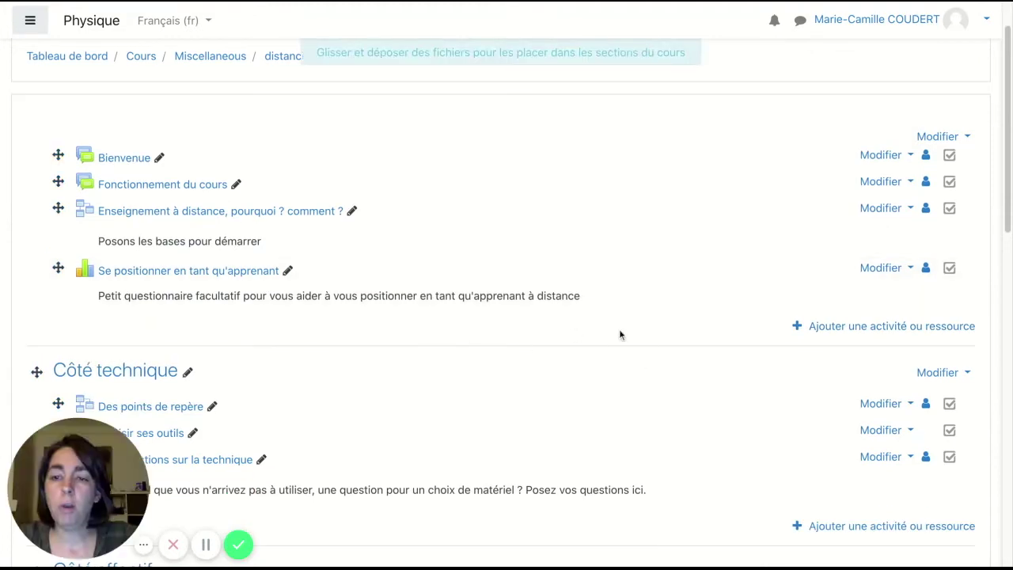
{"action": "scroll", "coordinate": [618, 331], "scroll_direction": "down", "scroll_amount": 3}
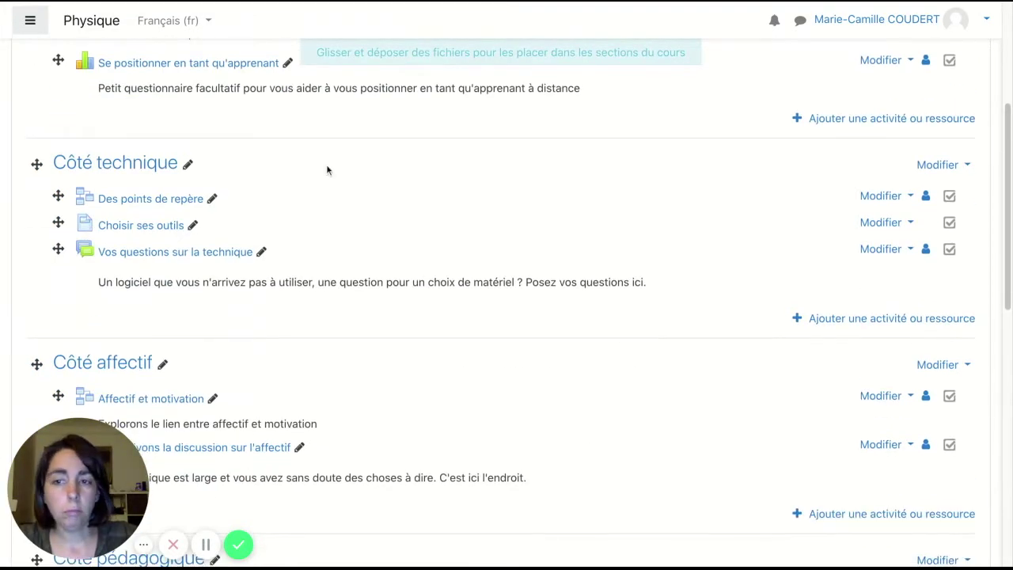
{"action": "left_click", "coordinate": [826, 320]}
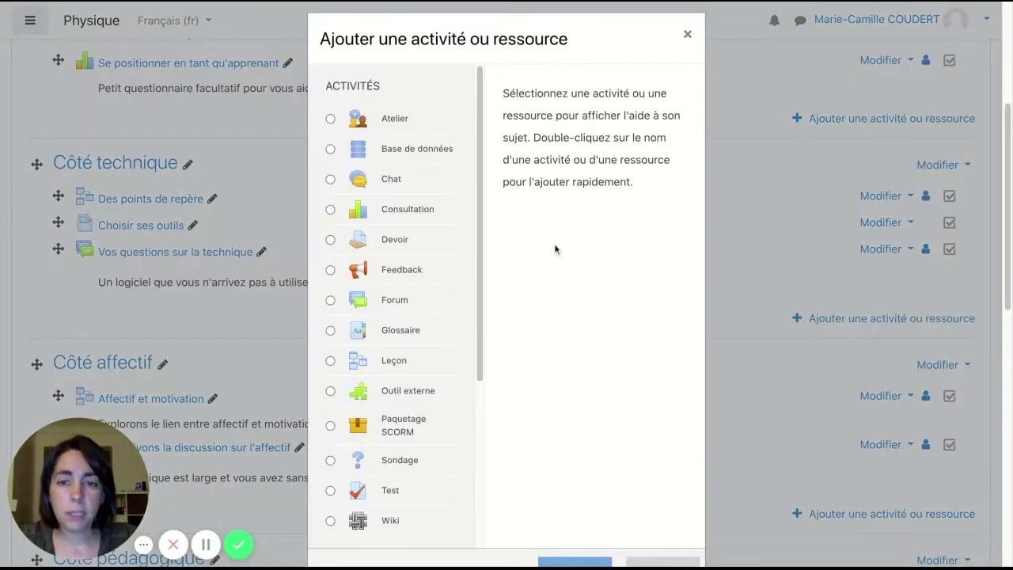
- Choose Test as the activity type, read its description, and add it to the section
{"action": "scroll", "coordinate": [392, 316], "scroll_direction": "down", "scroll_amount": 3}
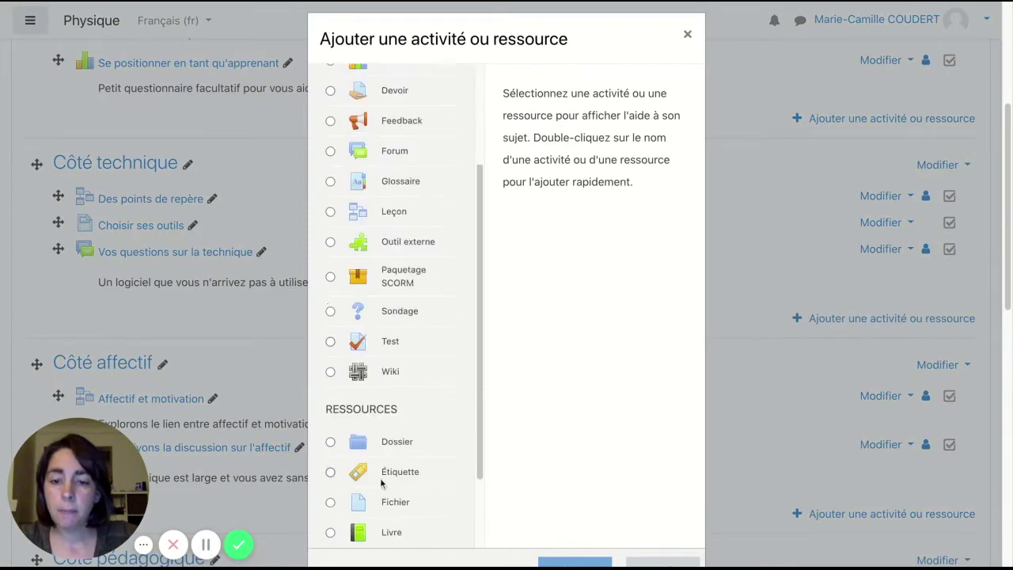
{"action": "scroll", "coordinate": [387, 367], "scroll_direction": "up", "scroll_amount": 2}
{"action": "scroll", "coordinate": [387, 368], "scroll_direction": "up", "scroll_amount": 1}
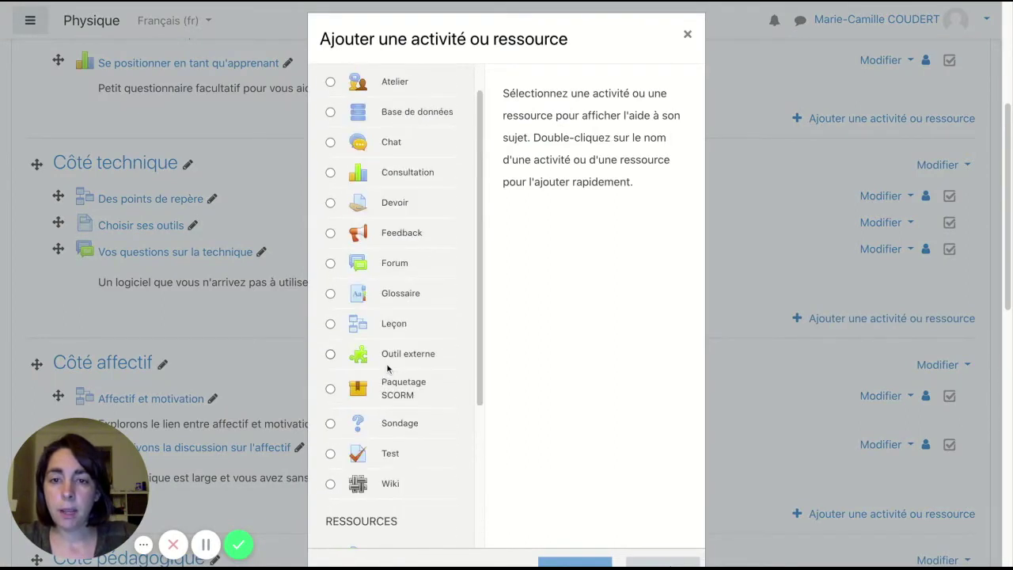
{"action": "left_click", "coordinate": [330, 454]}
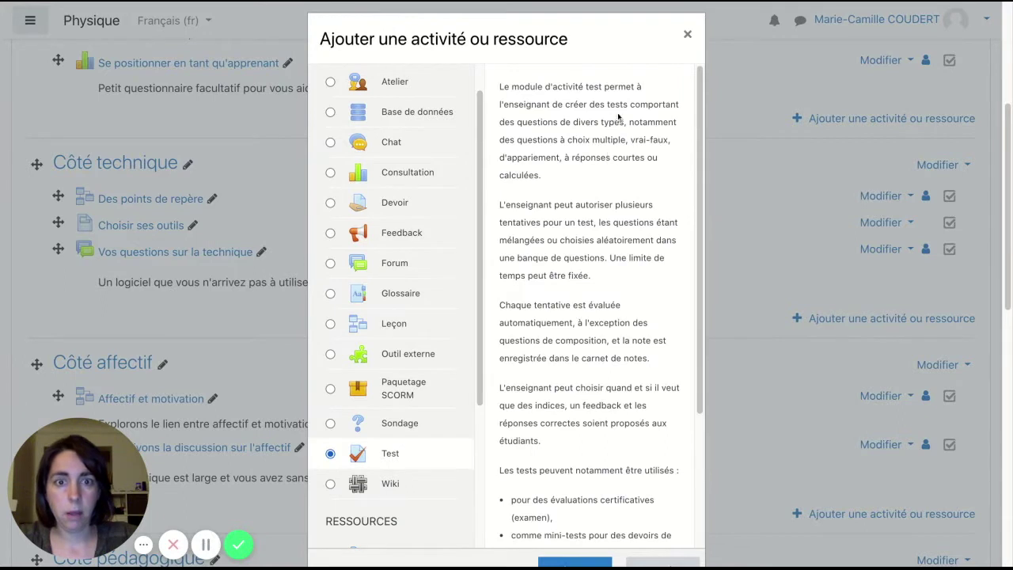
{"action": "scroll", "coordinate": [609, 316], "scroll_direction": "down", "scroll_amount": 3}
{"action": "scroll", "coordinate": [769, 301], "scroll_direction": "down", "scroll_amount": 1}
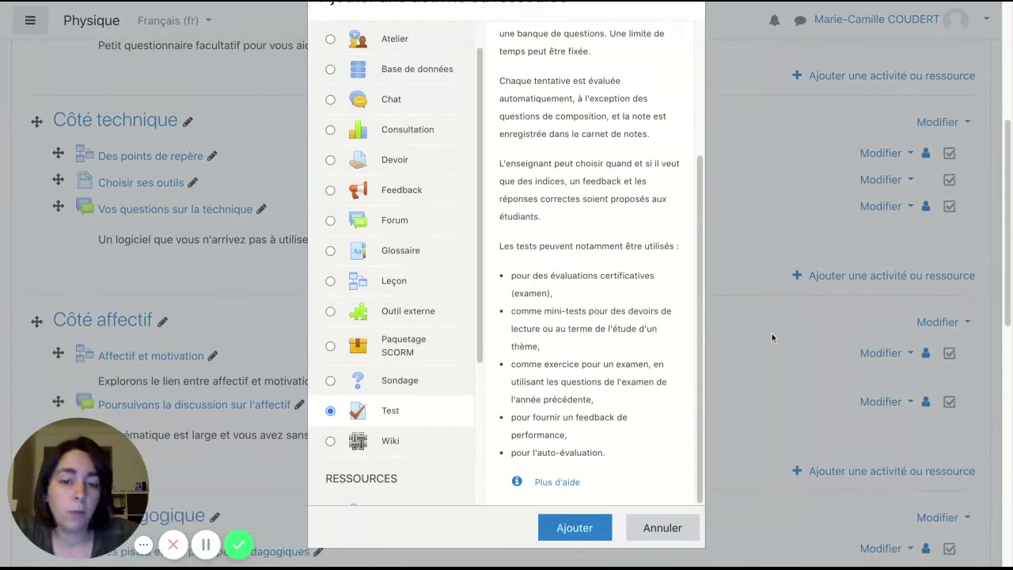
{"action": "left_click", "coordinate": [575, 532]}
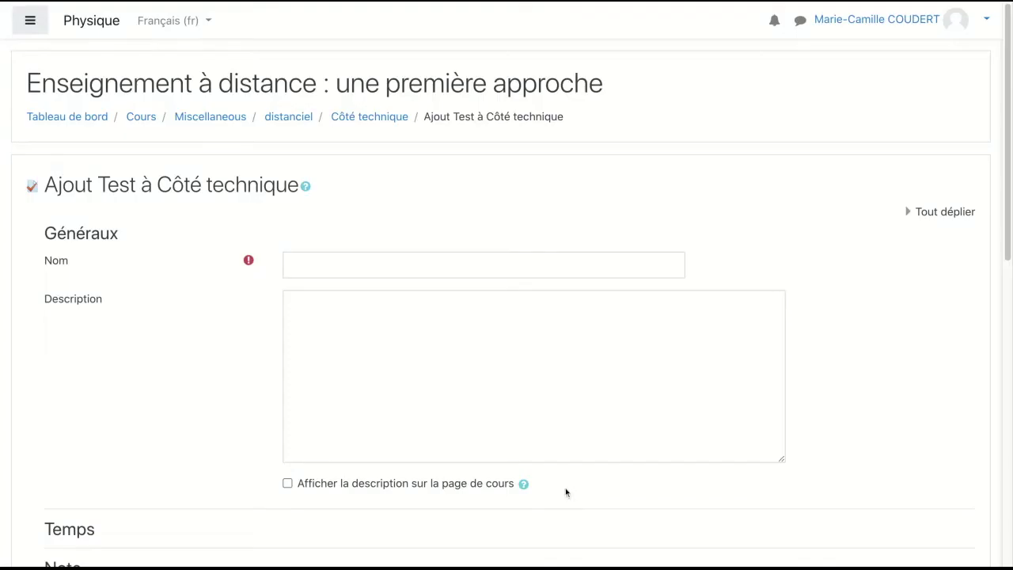
- Name the new test "Démo banque QCM" and leave its description empty
{"action": "left_click", "coordinate": [304, 262]}
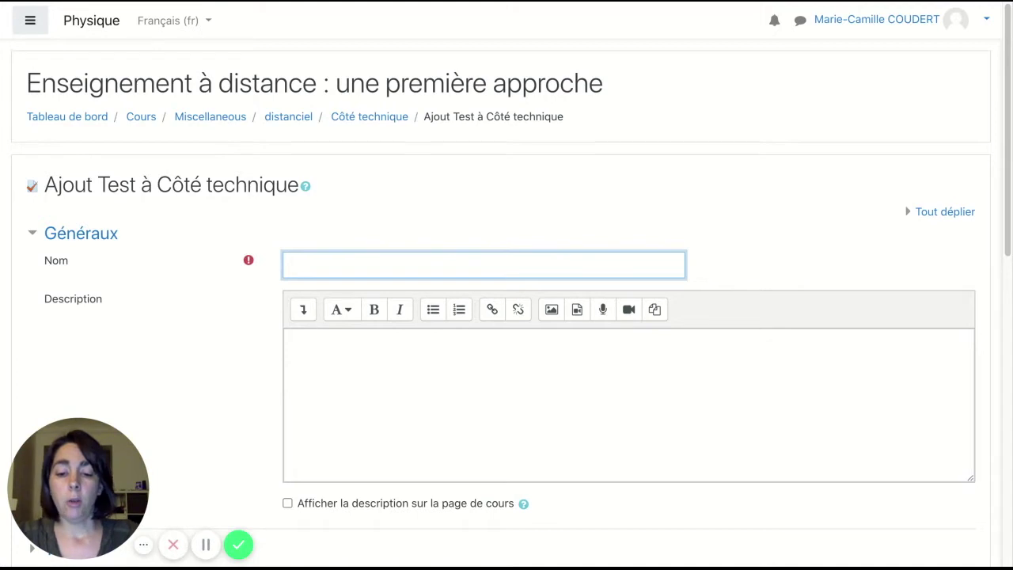
{"action": "type", "text": "Démo "}
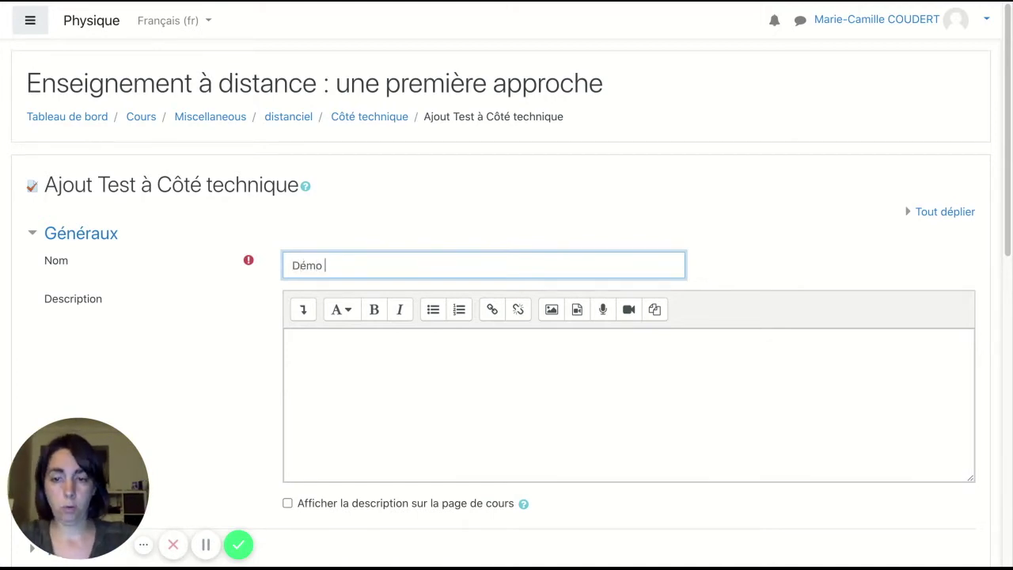
{"action": "type", "text": "banque QCM"}
{"action": "left_click", "coordinate": [312, 391]}
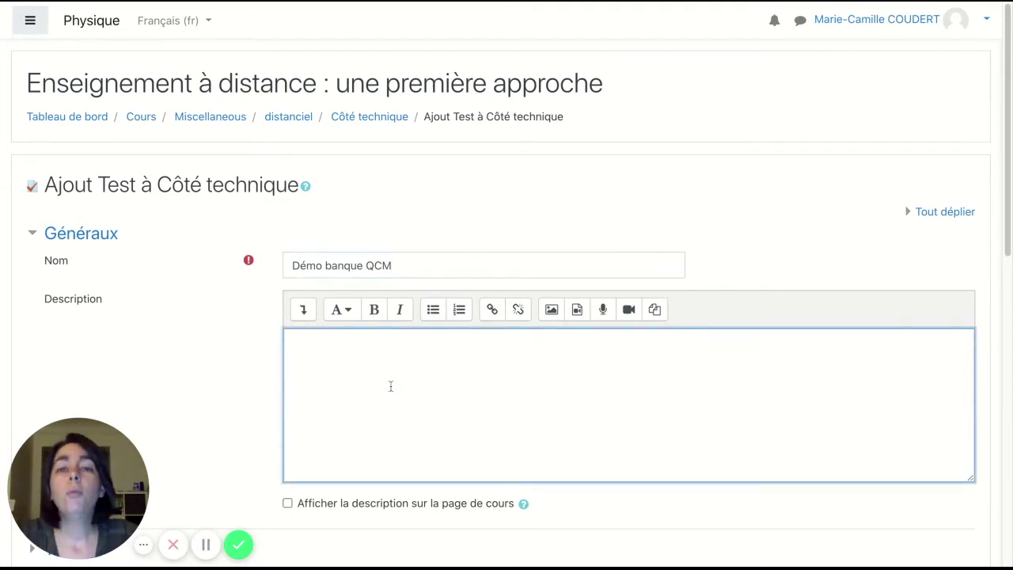
- In the Temps settings, enable a closing date of 30 juillet 2020 for the test and reveal the additional timing options
{"action": "scroll", "coordinate": [394, 405], "scroll_direction": "down", "scroll_amount": 2}
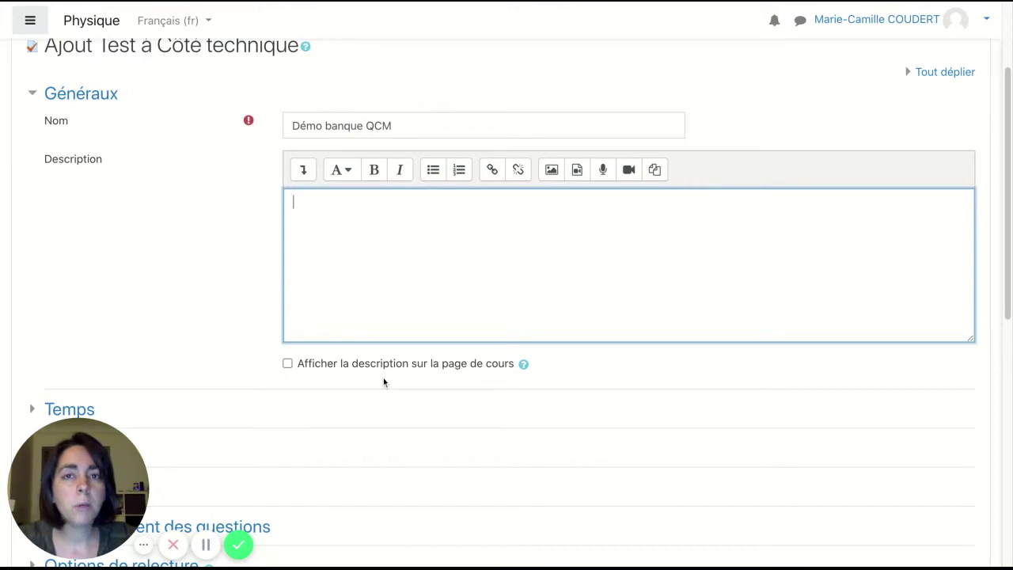
{"action": "scroll", "coordinate": [381, 384], "scroll_direction": "down", "scroll_amount": 1}
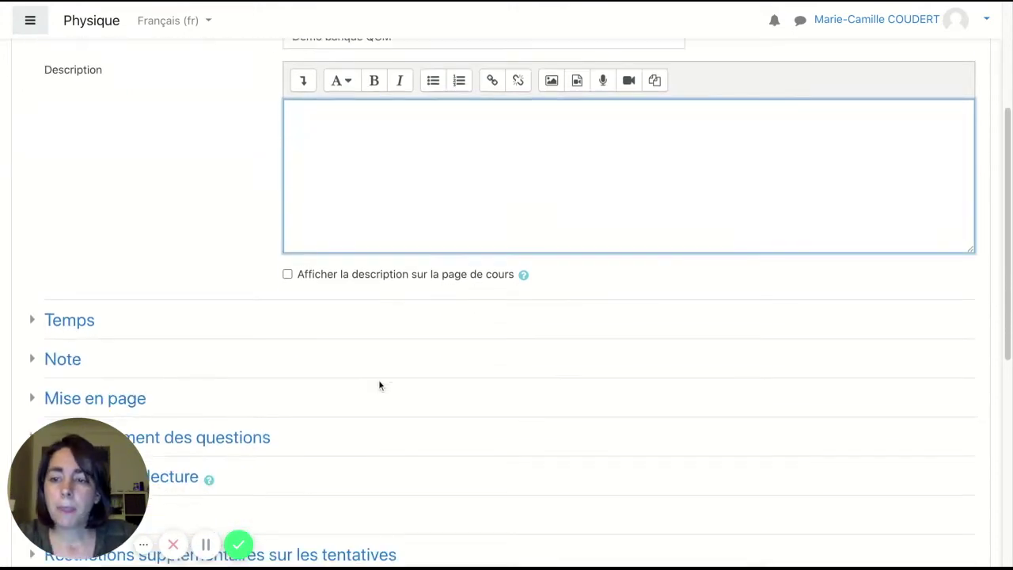
{"action": "left_click", "coordinate": [35, 320]}
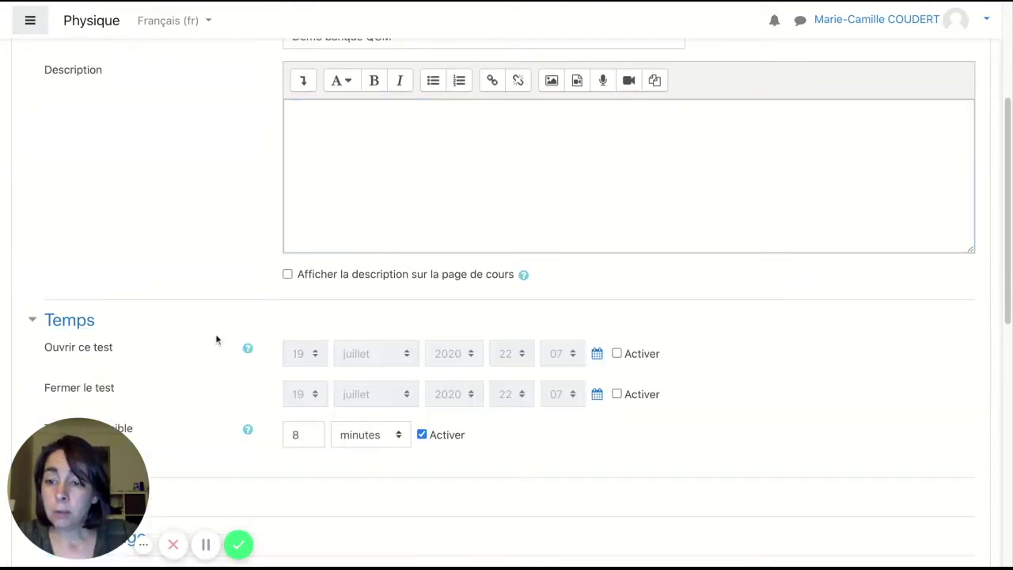
{"action": "scroll", "coordinate": [270, 371], "scroll_direction": "down", "scroll_amount": 1}
{"action": "scroll", "coordinate": [270, 370], "scroll_direction": "down", "scroll_amount": 1}
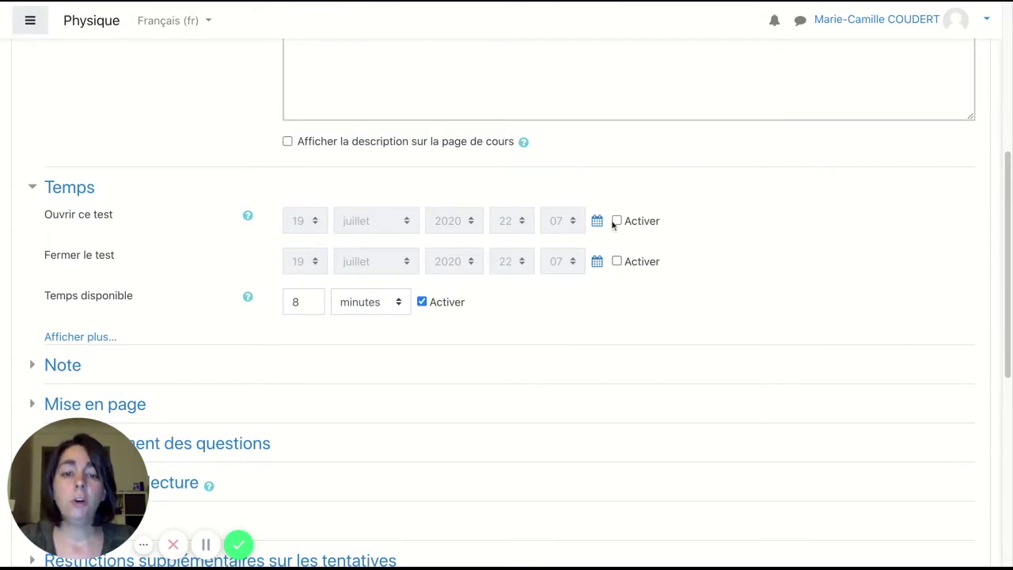
{"action": "left_click", "coordinate": [616, 262]}
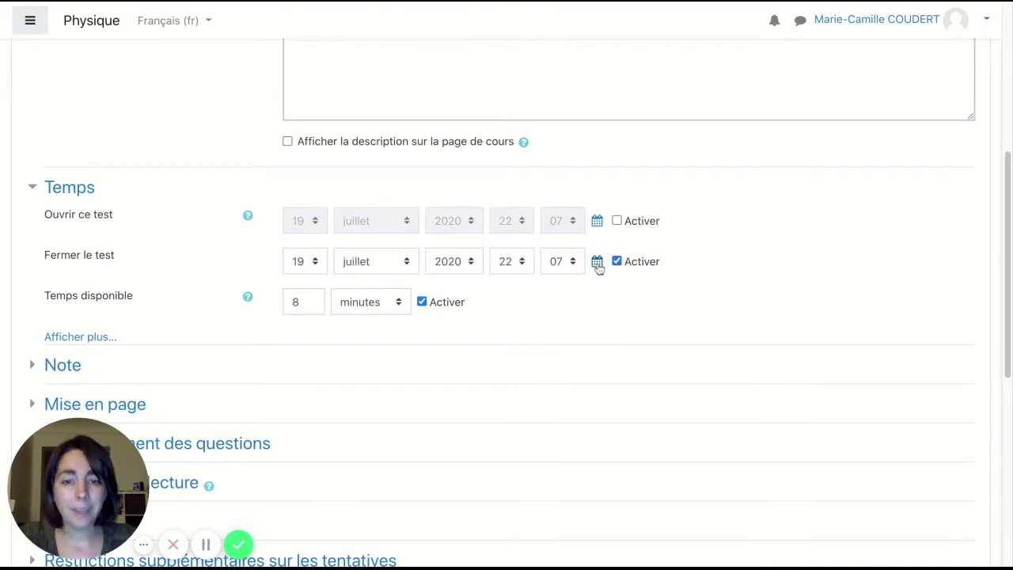
{"action": "left_click", "coordinate": [597, 261]}
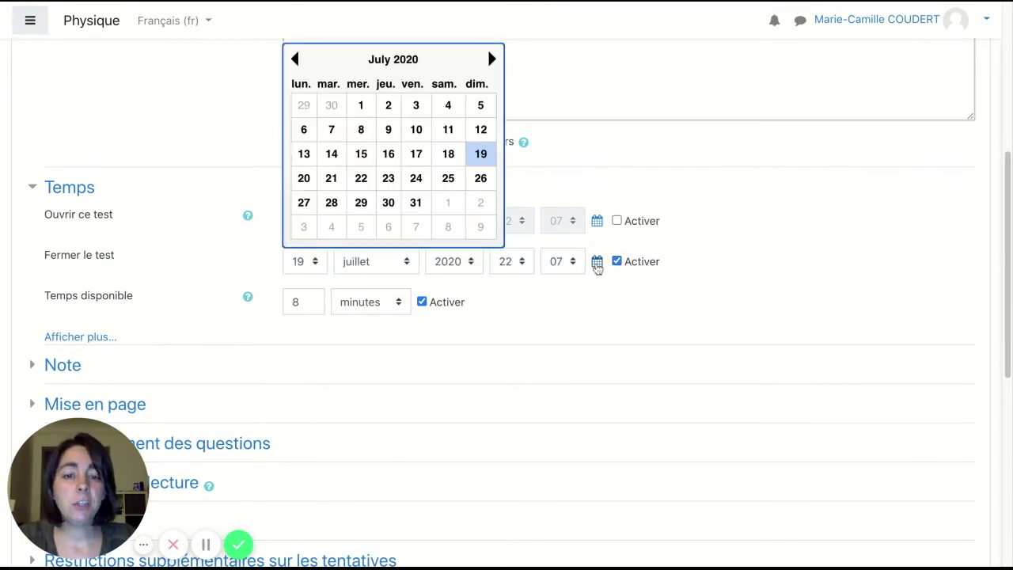
{"action": "left_click", "coordinate": [388, 203]}
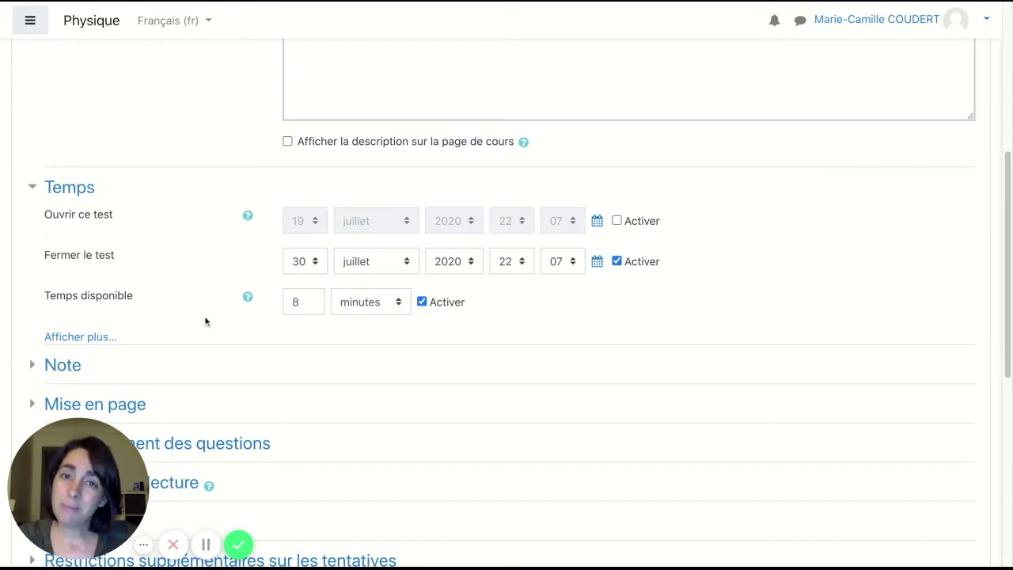
{"action": "scroll", "coordinate": [204, 320], "scroll_direction": "down", "scroll_amount": 1}
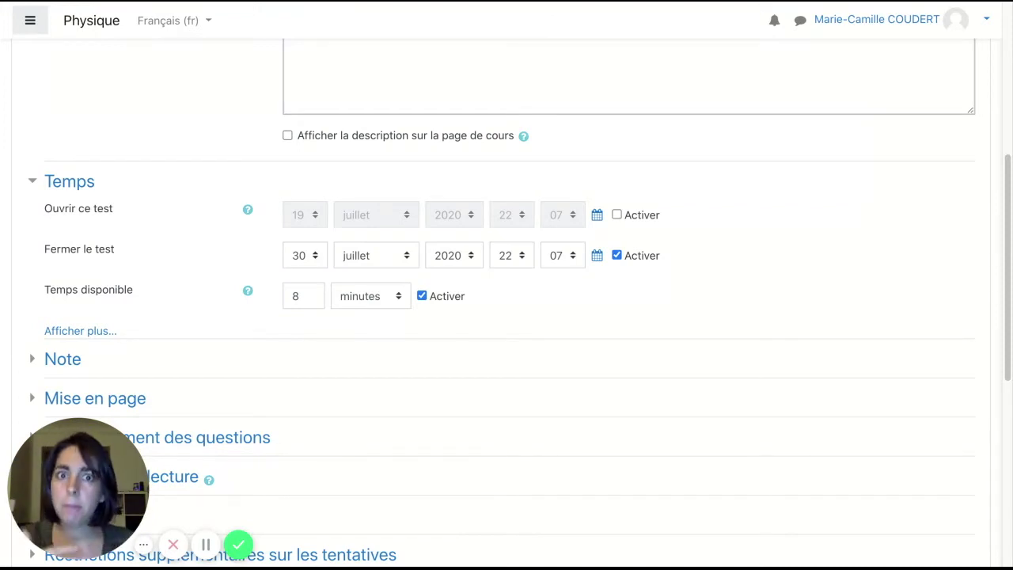
{"action": "left_click", "coordinate": [81, 331]}
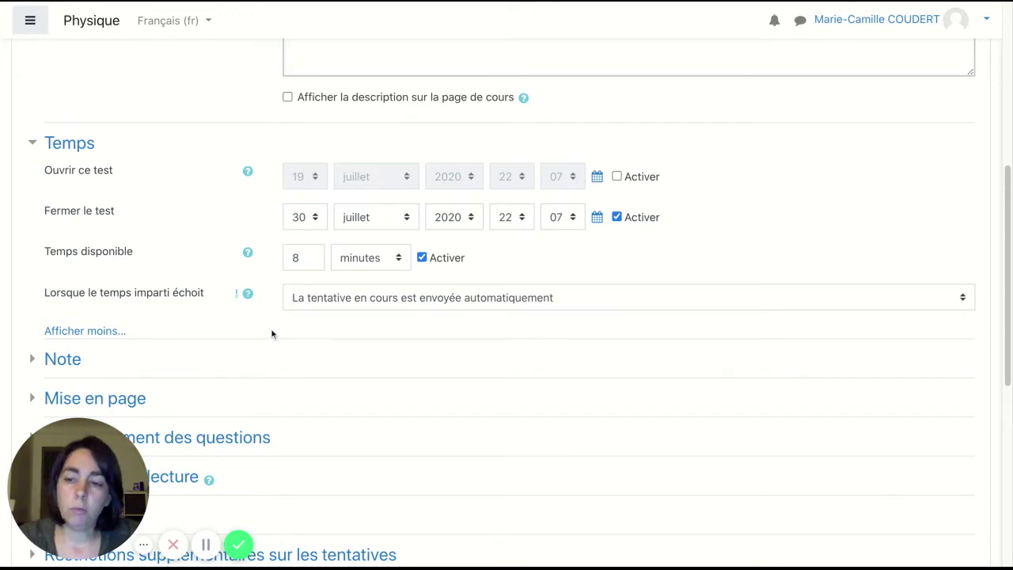
- In the Note settings, keep the grade category as Sans catégorie and set the passing grade to 15
{"action": "scroll", "coordinate": [272, 332], "scroll_direction": "down", "scroll_amount": 3}
{"action": "left_click", "coordinate": [46, 234]}
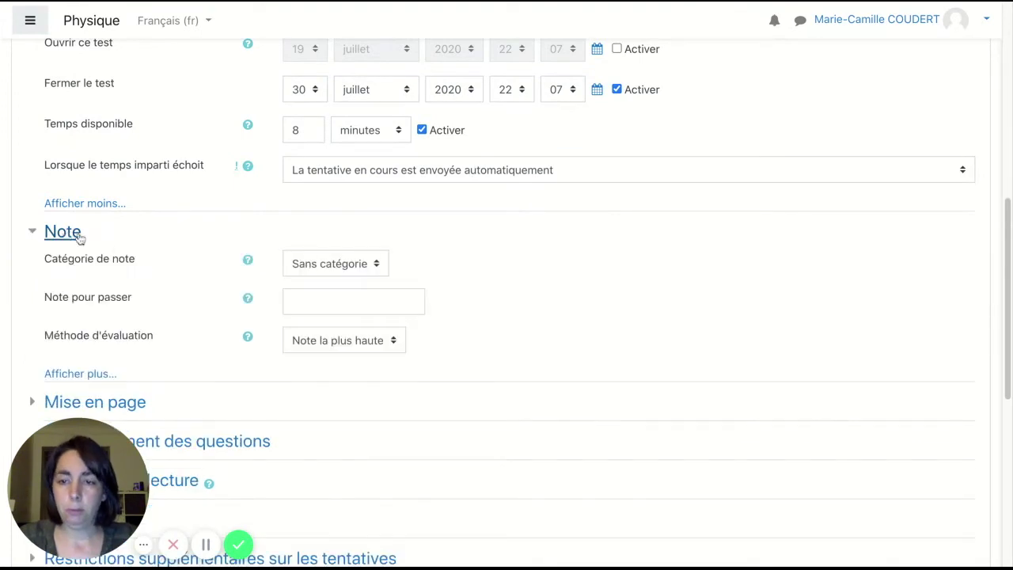
{"action": "scroll", "coordinate": [192, 298], "scroll_direction": "down", "scroll_amount": 1}
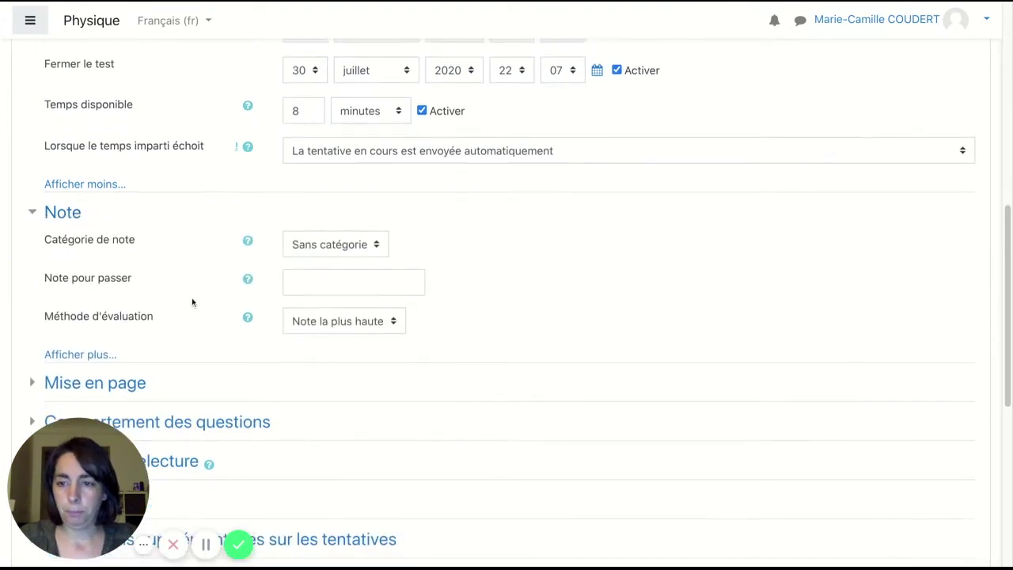
{"action": "left_click", "coordinate": [332, 243]}
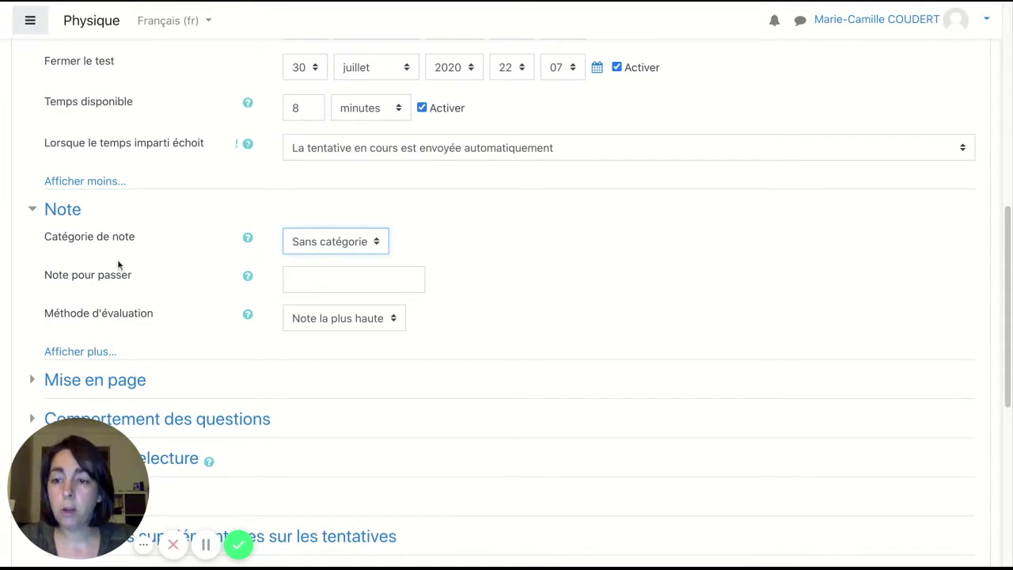
{"action": "left_click", "coordinate": [316, 278]}
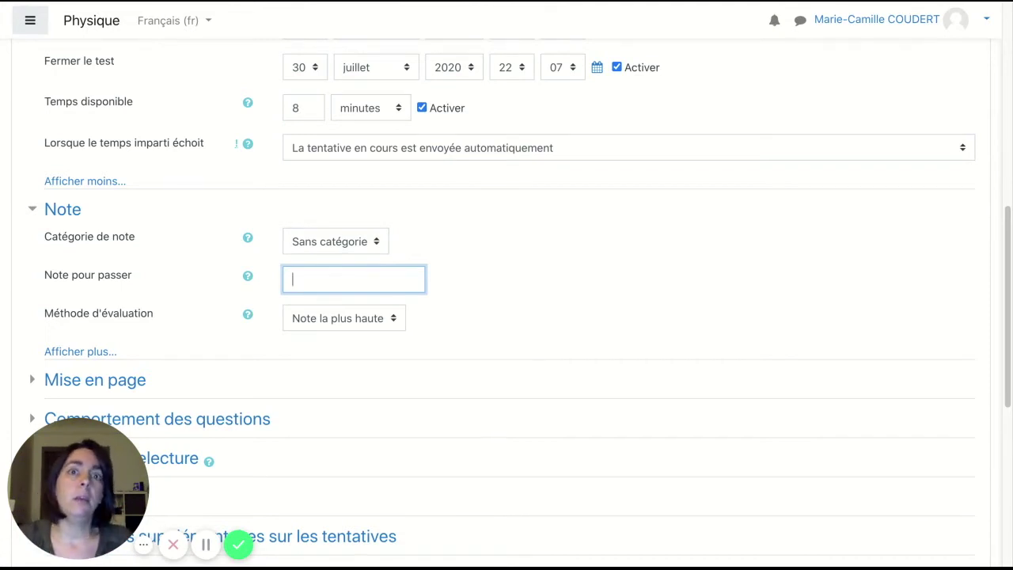
{"action": "type", "text": "1"}
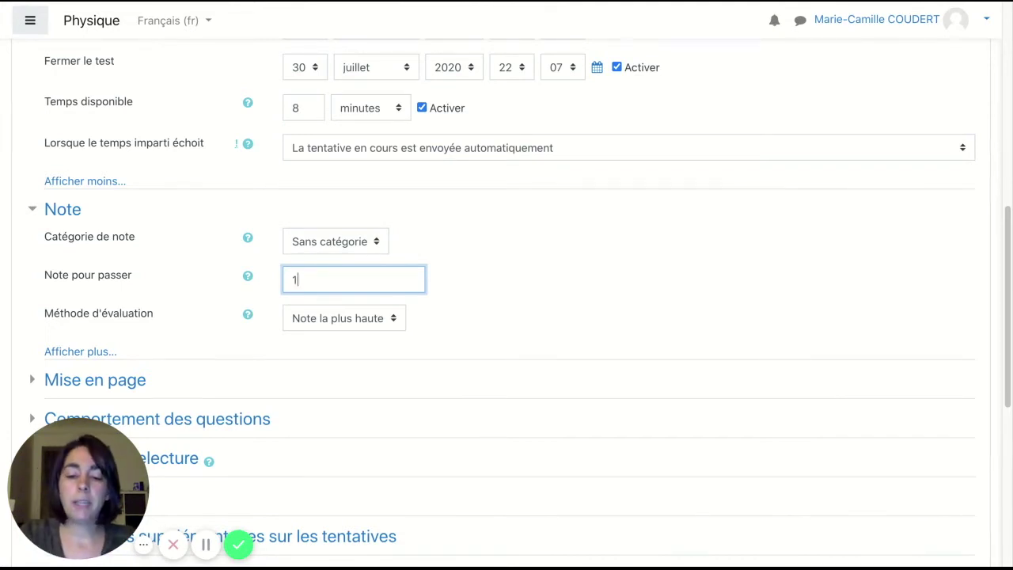
{"action": "type", "text": "5"}
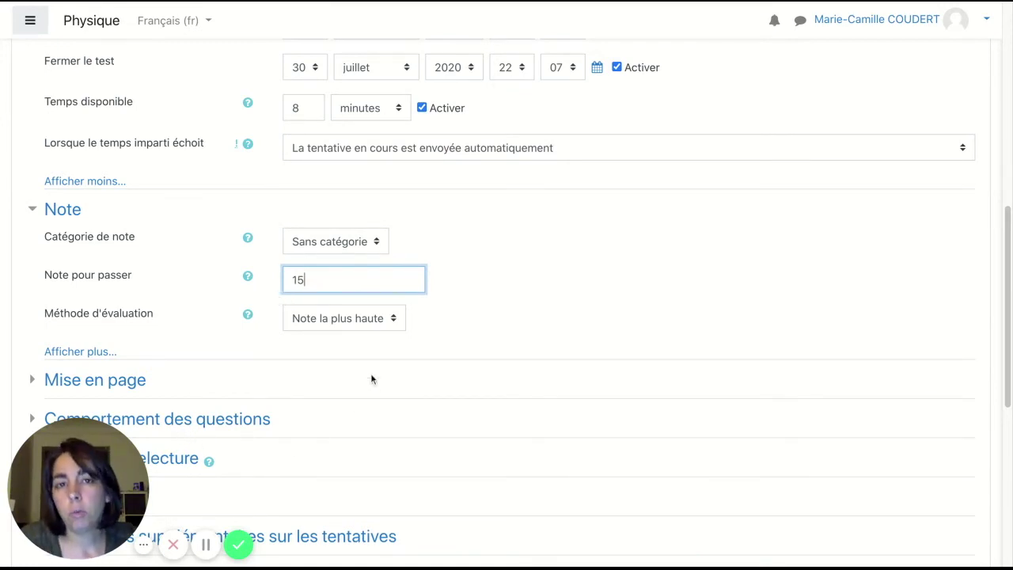
- Review the choices for the evaluation method and the number of allowed attempts, including the additional Note options
{"action": "left_click", "coordinate": [385, 318]}
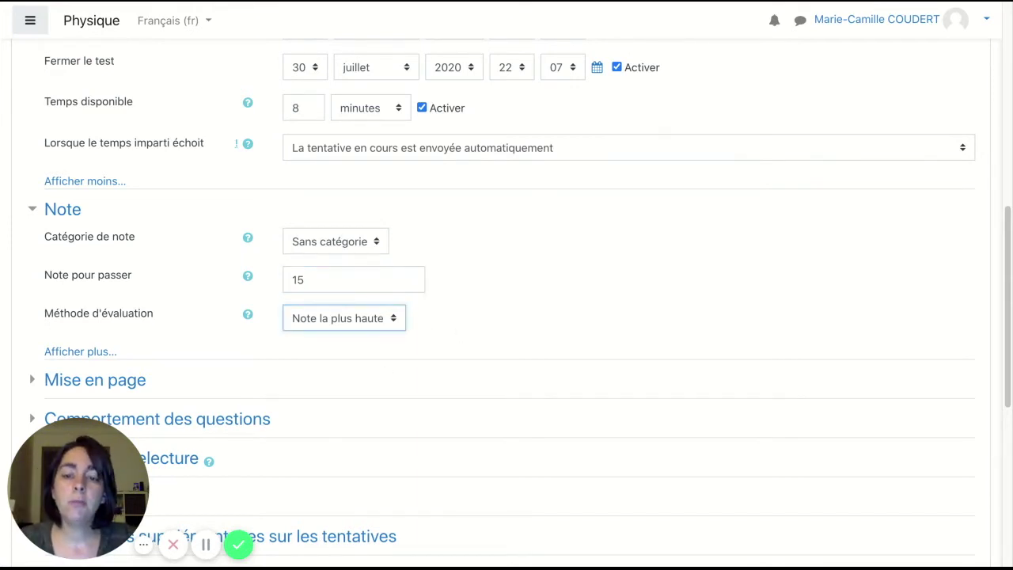
{"action": "left_click", "coordinate": [453, 294]}
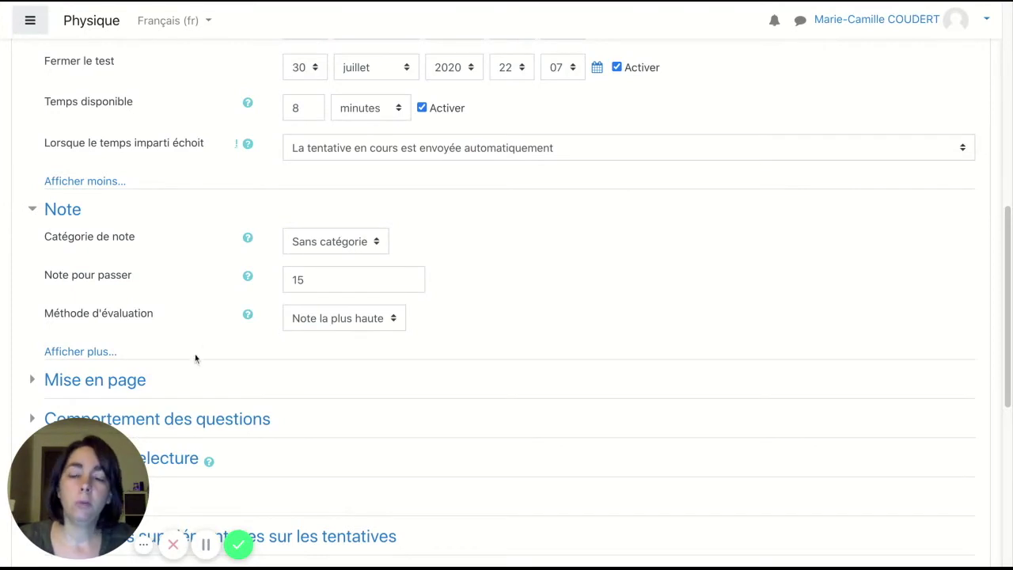
{"action": "left_click", "coordinate": [92, 353]}
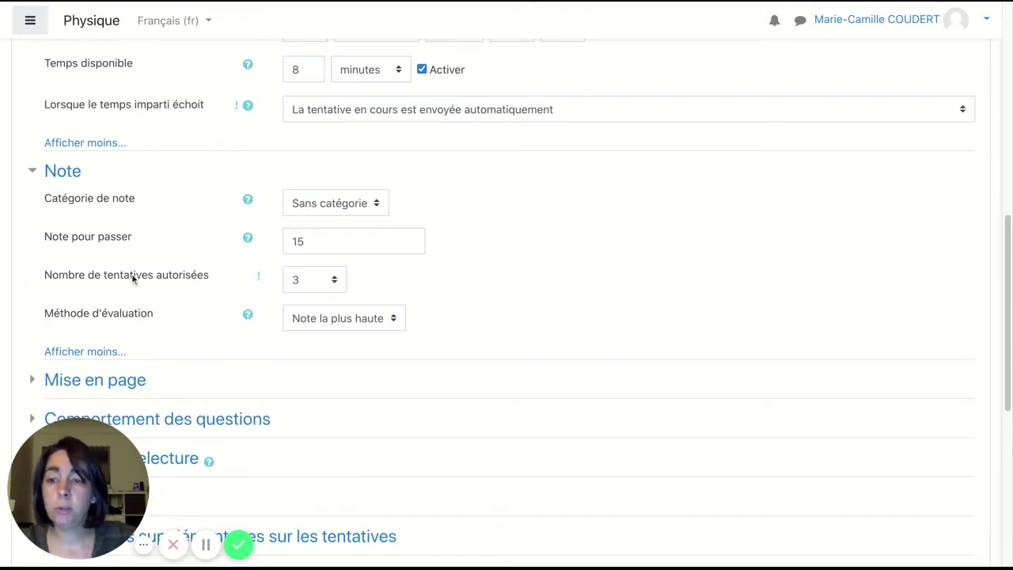
{"action": "left_click", "coordinate": [332, 279]}
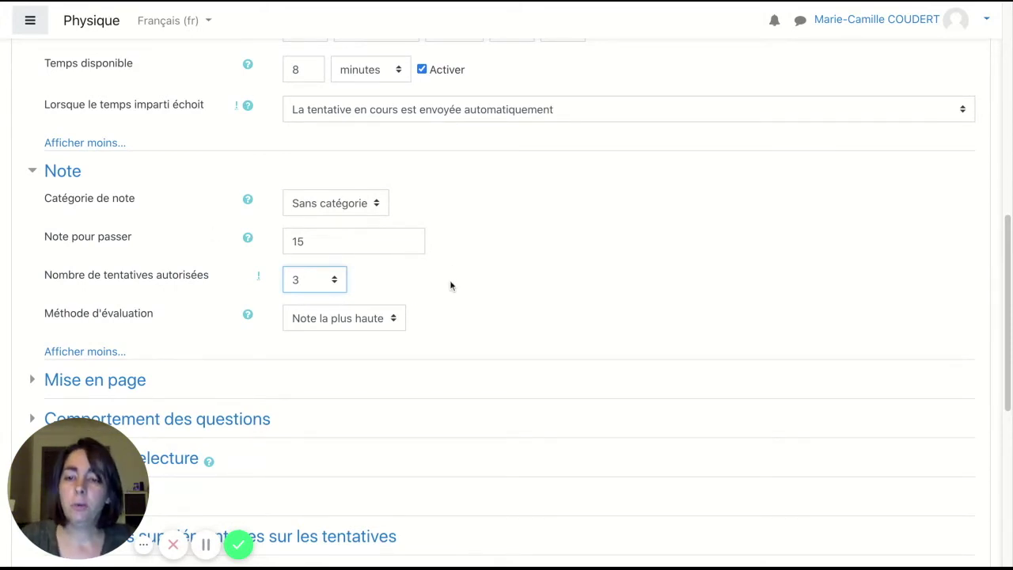
- Expand the Mise en page settings with their additional options to examine the page break and navigation method
{"action": "scroll", "coordinate": [457, 277], "scroll_direction": "down", "scroll_amount": 1}
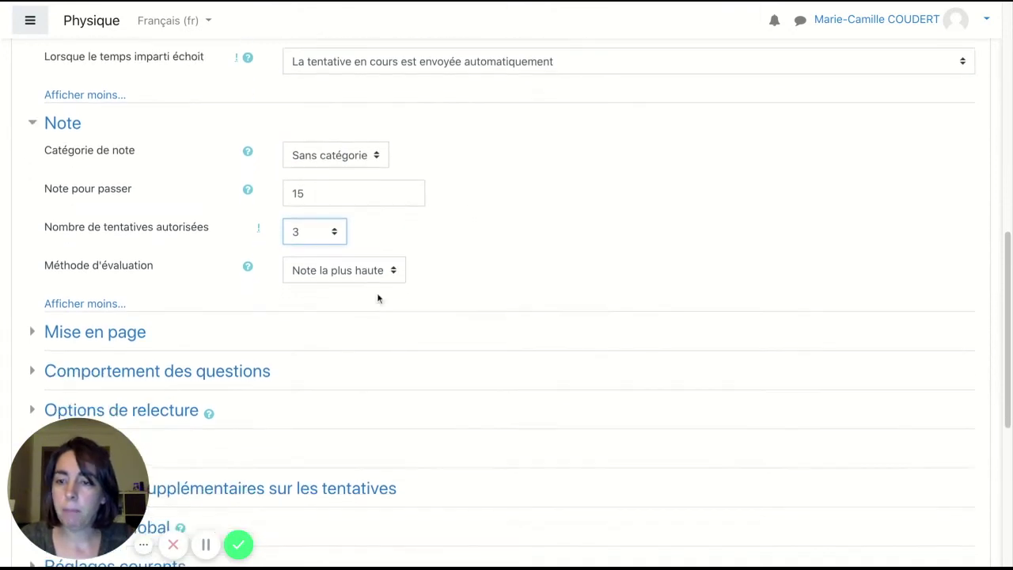
{"action": "left_click", "coordinate": [113, 332]}
{"action": "scroll", "coordinate": [396, 332], "scroll_direction": "down", "scroll_amount": 3}
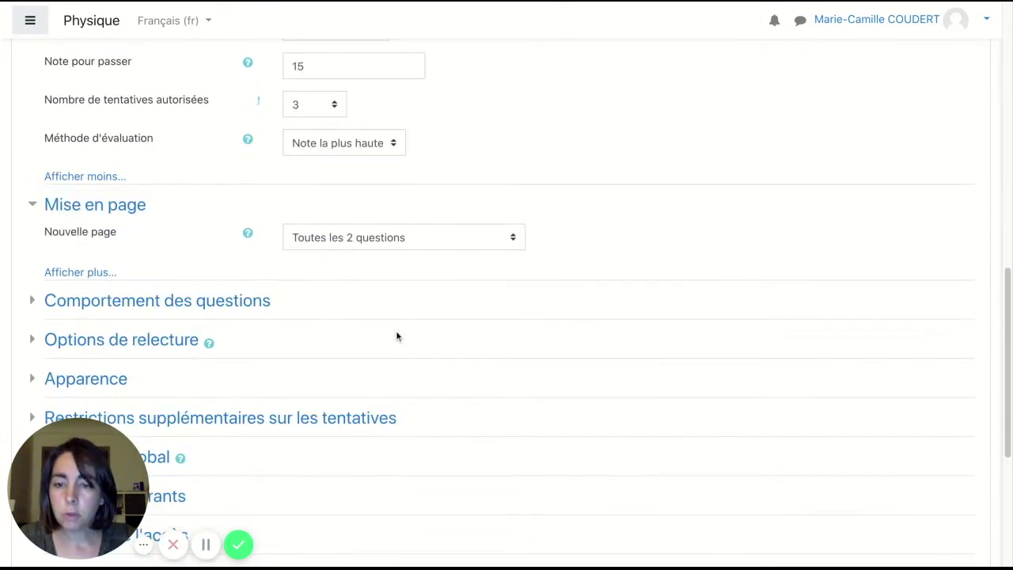
{"action": "left_click", "coordinate": [79, 275]}
{"action": "scroll", "coordinate": [97, 282], "scroll_direction": "down", "scroll_amount": 1}
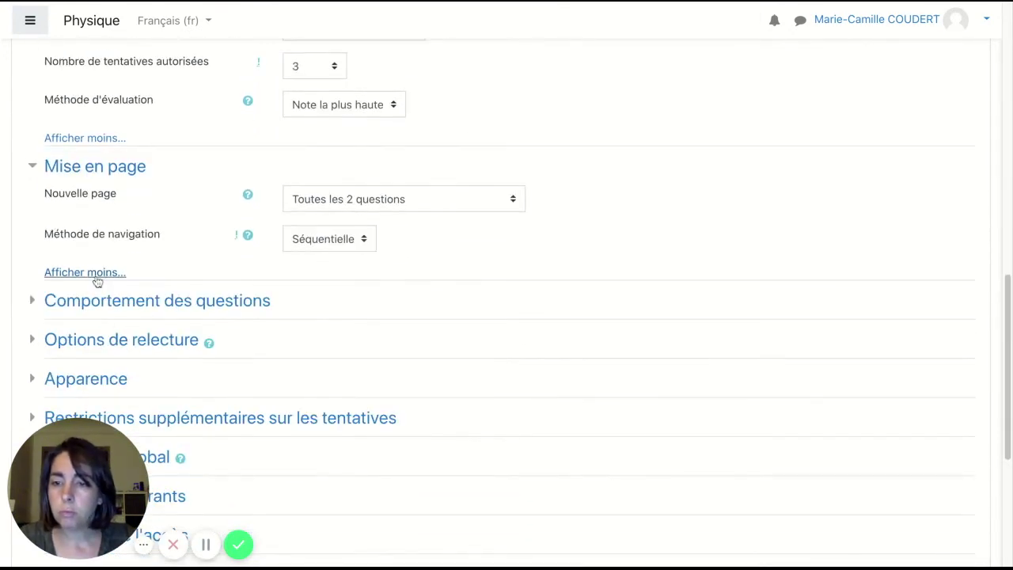
- In the Comportement des questions settings, keep shuffling and Feedback a posteriori, and set Chaque tentative complète la précédente to Non
{"action": "left_click", "coordinate": [134, 305]}
{"action": "scroll", "coordinate": [219, 305], "scroll_direction": "down", "scroll_amount": 3}
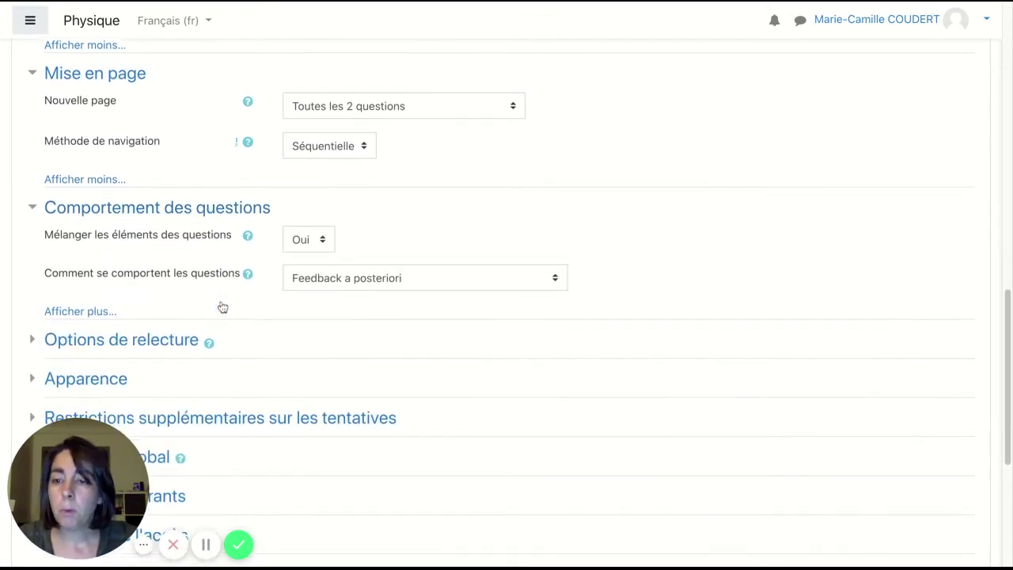
{"action": "left_click", "coordinate": [92, 294]}
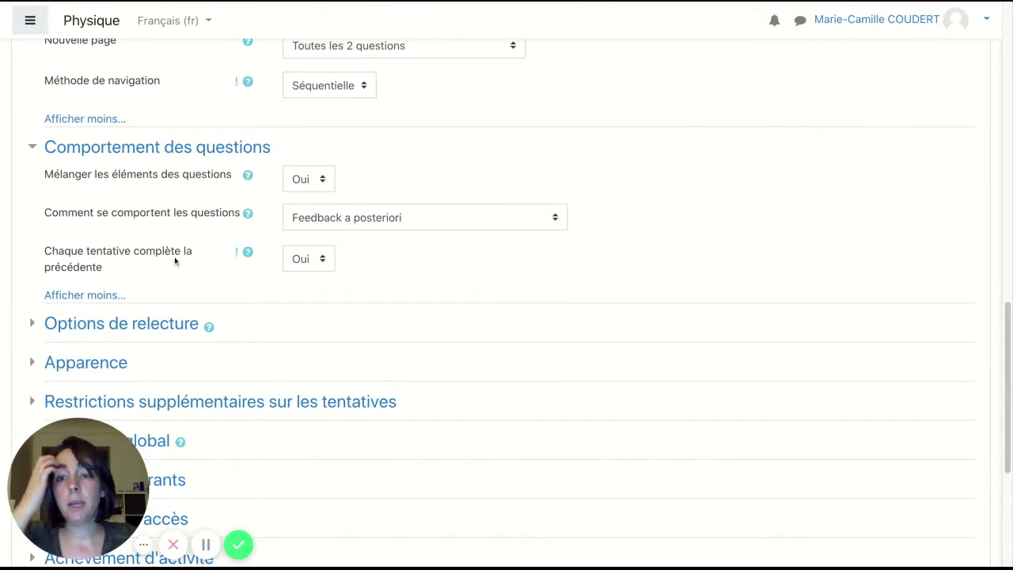
{"action": "left_click", "coordinate": [308, 180]}
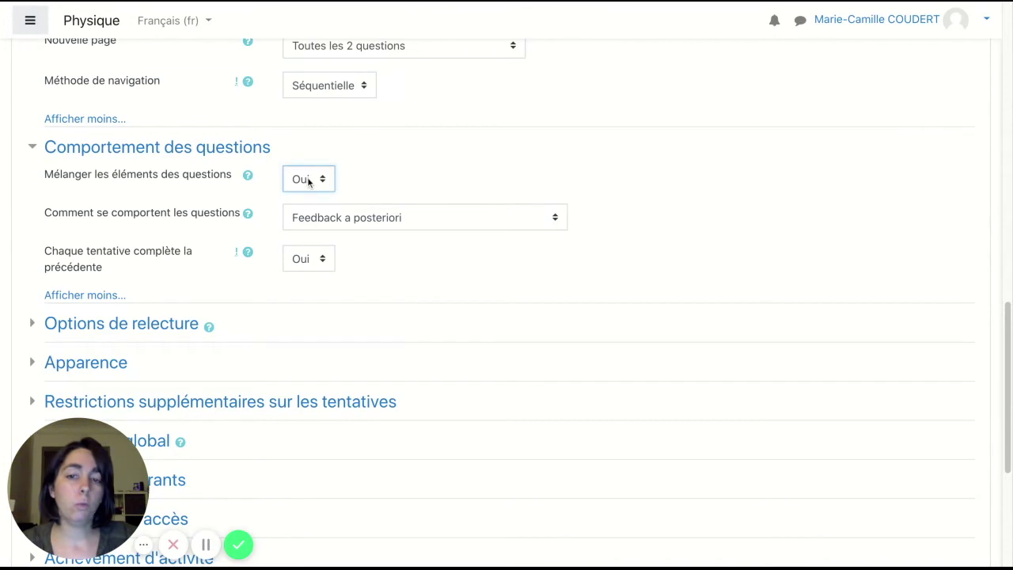
{"action": "left_click", "coordinate": [338, 222]}
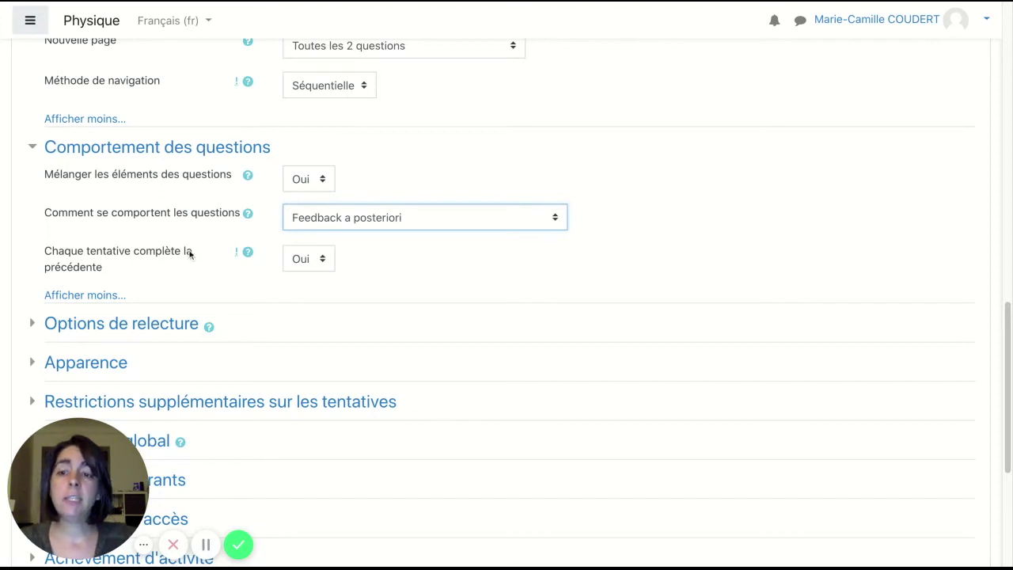
{"action": "left_click", "coordinate": [289, 262]}
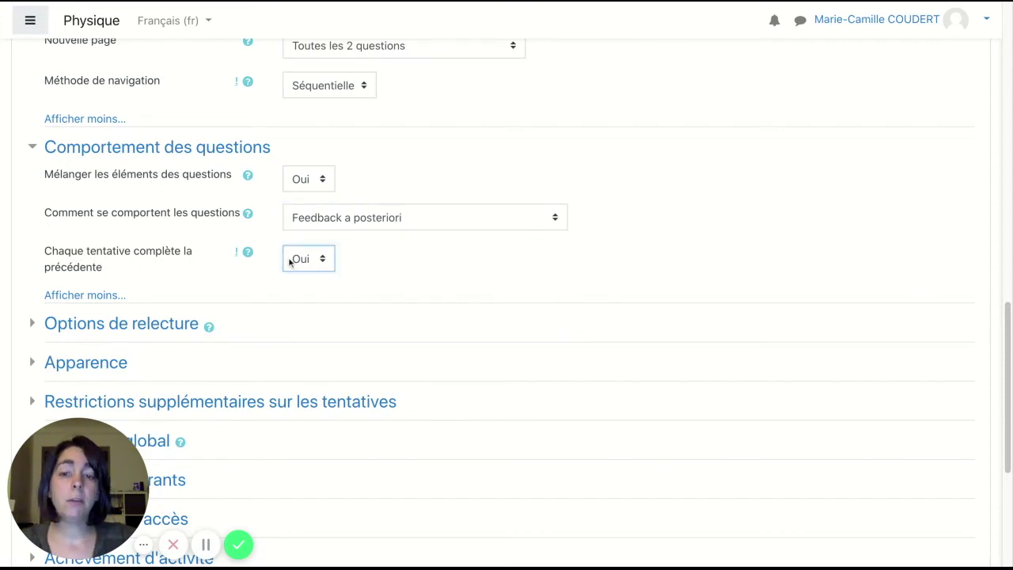
{"action": "left_click", "coordinate": [309, 243]}
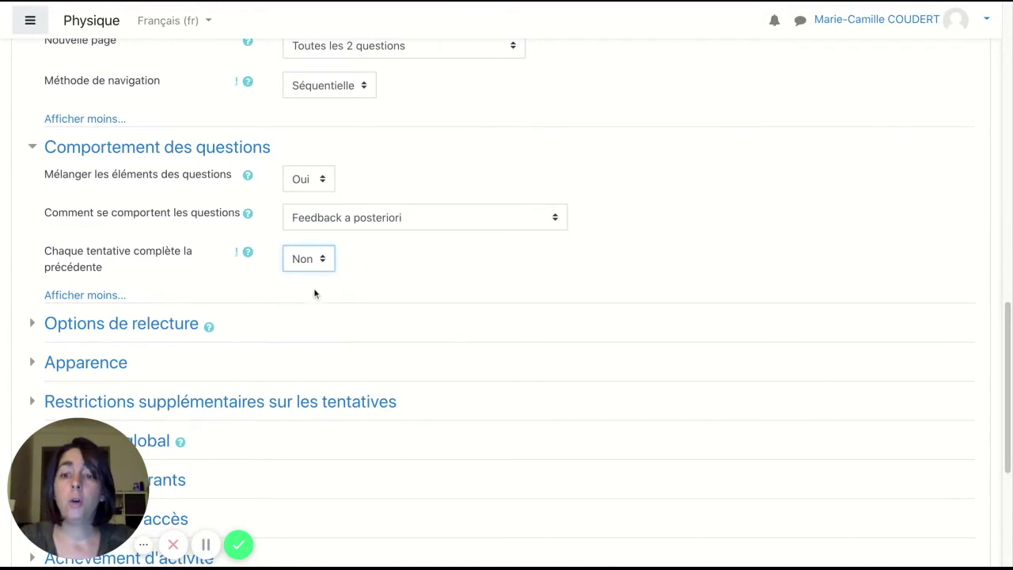
- Expand the Options de relecture and the Apparence settings, including the additional Apparence options, to examine their choices
{"action": "scroll", "coordinate": [379, 274], "scroll_direction": "down", "scroll_amount": 3}
{"action": "left_click", "coordinate": [153, 203]}
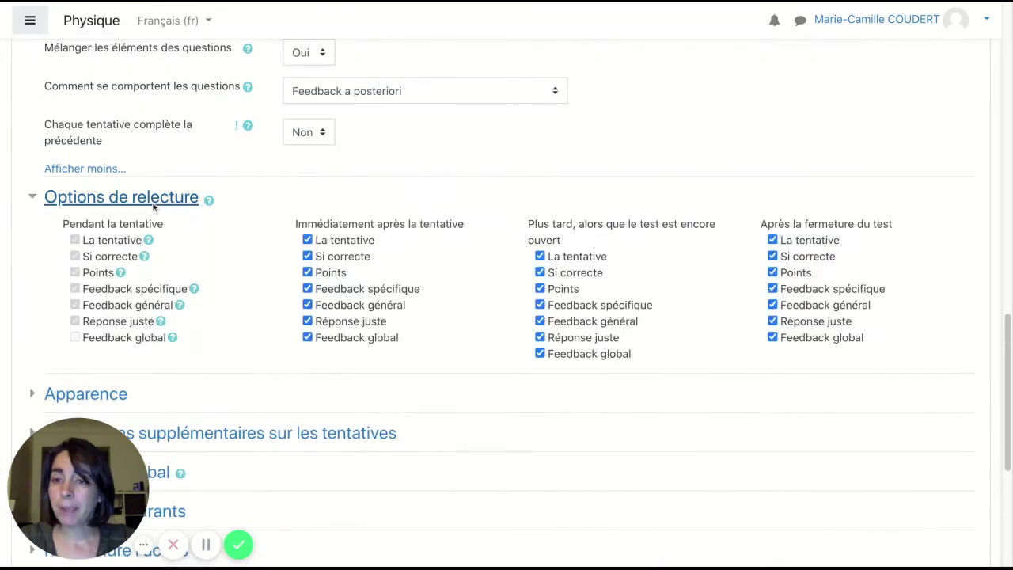
{"action": "scroll", "coordinate": [215, 229], "scroll_direction": "down", "scroll_amount": 5}
{"action": "left_click", "coordinate": [87, 185]}
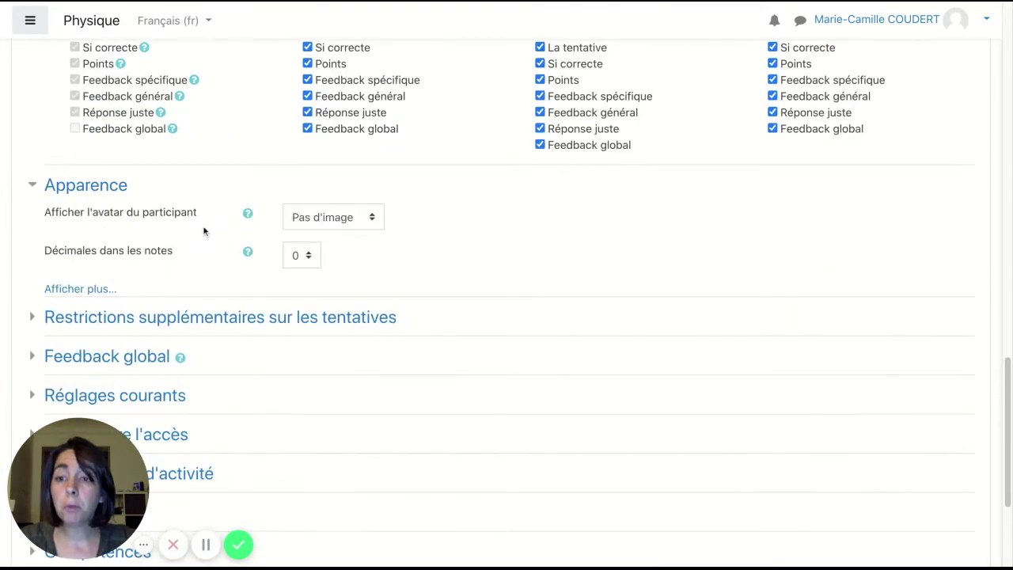
{"action": "scroll", "coordinate": [203, 230], "scroll_direction": "down", "scroll_amount": 1}
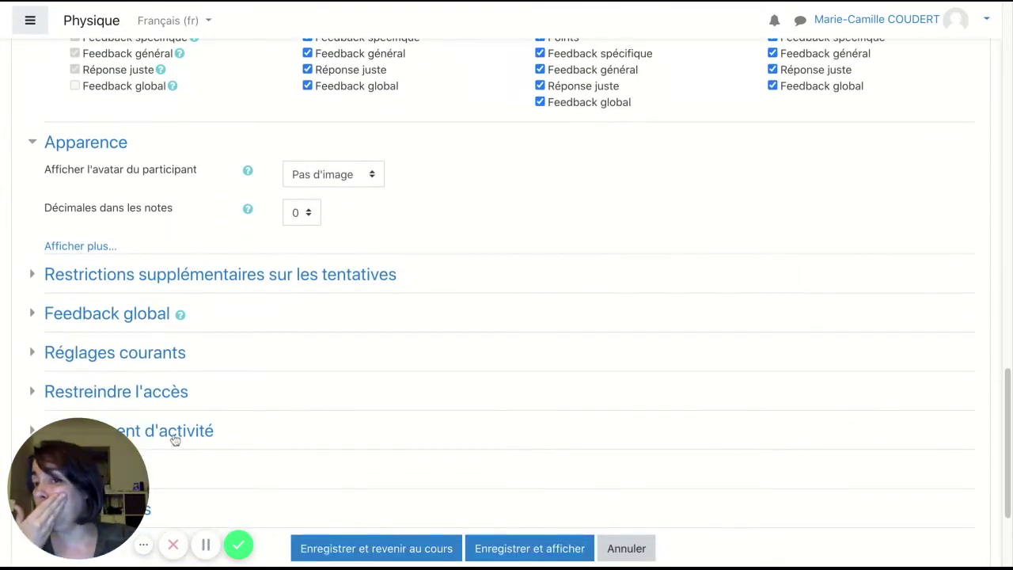
{"action": "left_click", "coordinate": [75, 246]}
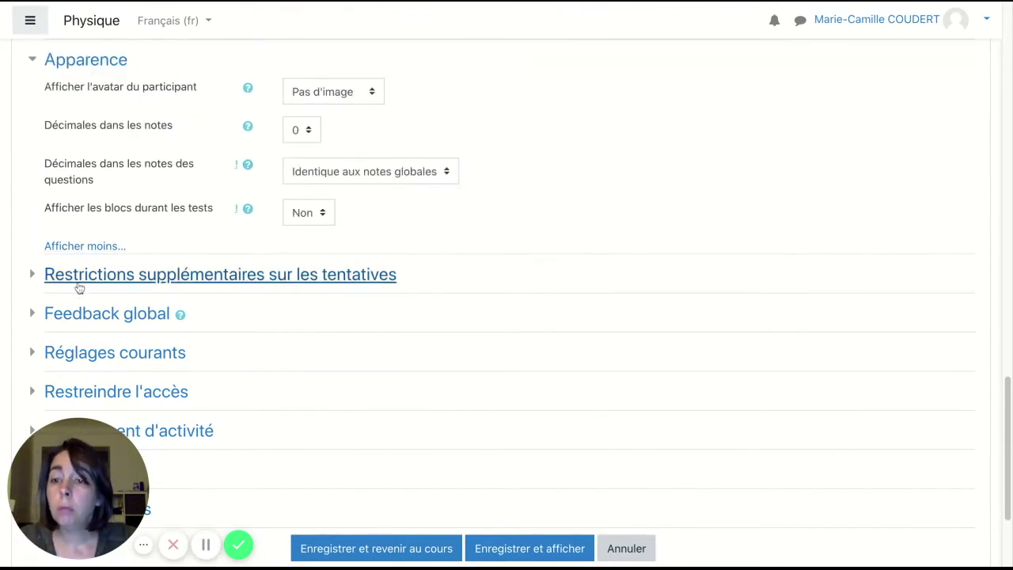
- Expand Restrictions supplémentaires sur les tentatives, Feedback global and Réglages courants to examine the settings they offer
{"action": "left_click", "coordinate": [78, 287]}
{"action": "scroll", "coordinate": [127, 329], "scroll_direction": "down", "scroll_amount": 1}
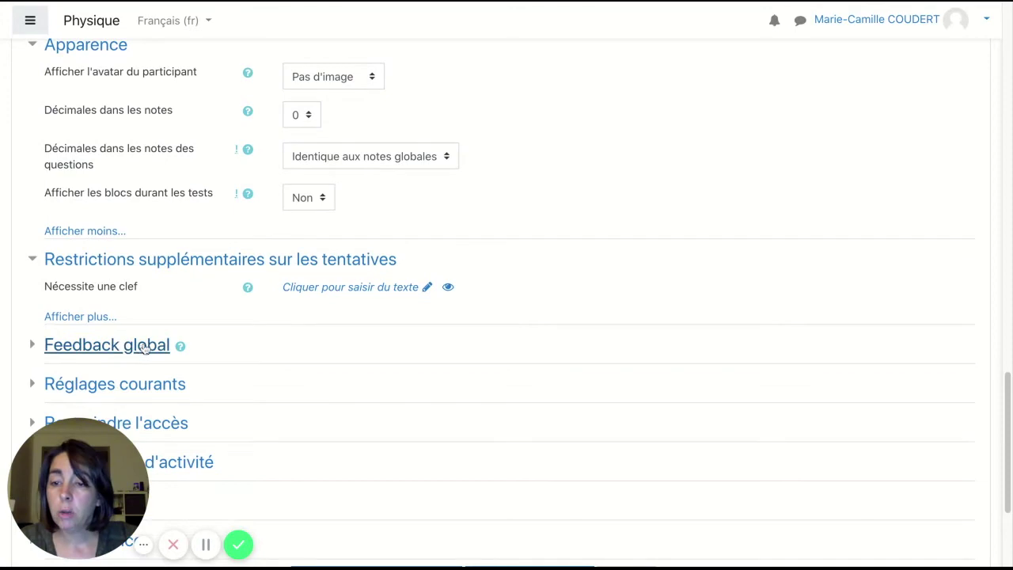
{"action": "scroll", "coordinate": [138, 323], "scroll_direction": "down", "scroll_amount": 1}
{"action": "left_click", "coordinate": [139, 317]}
{"action": "scroll", "coordinate": [145, 315], "scroll_direction": "down", "scroll_amount": 3}
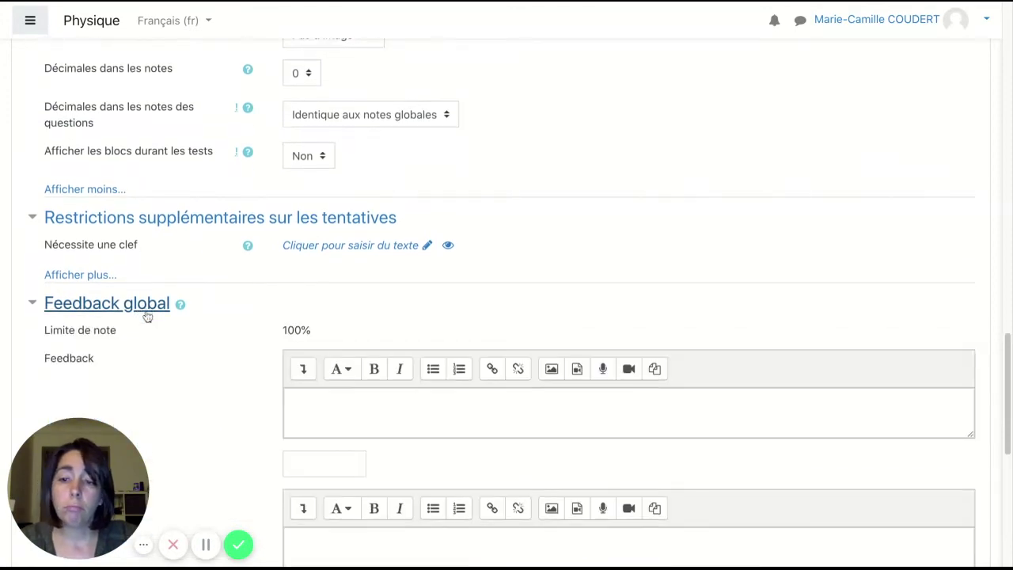
{"action": "scroll", "coordinate": [146, 312], "scroll_direction": "down", "scroll_amount": 4}
{"action": "left_click", "coordinate": [147, 296]}
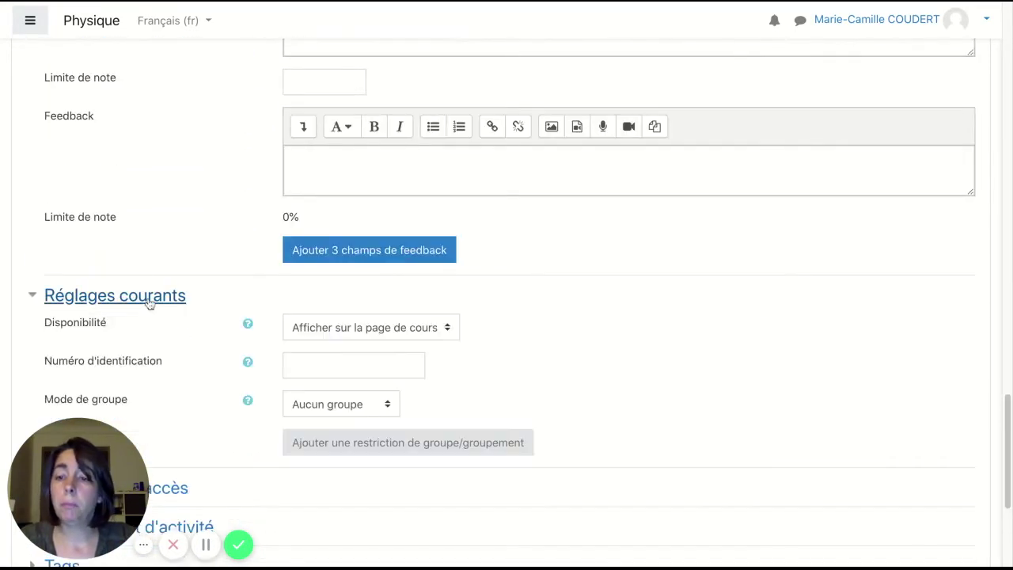
- Save the test settings and display the Démo banque QCM test page
{"action": "scroll", "coordinate": [158, 302], "scroll_direction": "down", "scroll_amount": 2}
{"action": "scroll", "coordinate": [161, 305], "scroll_direction": "down", "scroll_amount": 2}
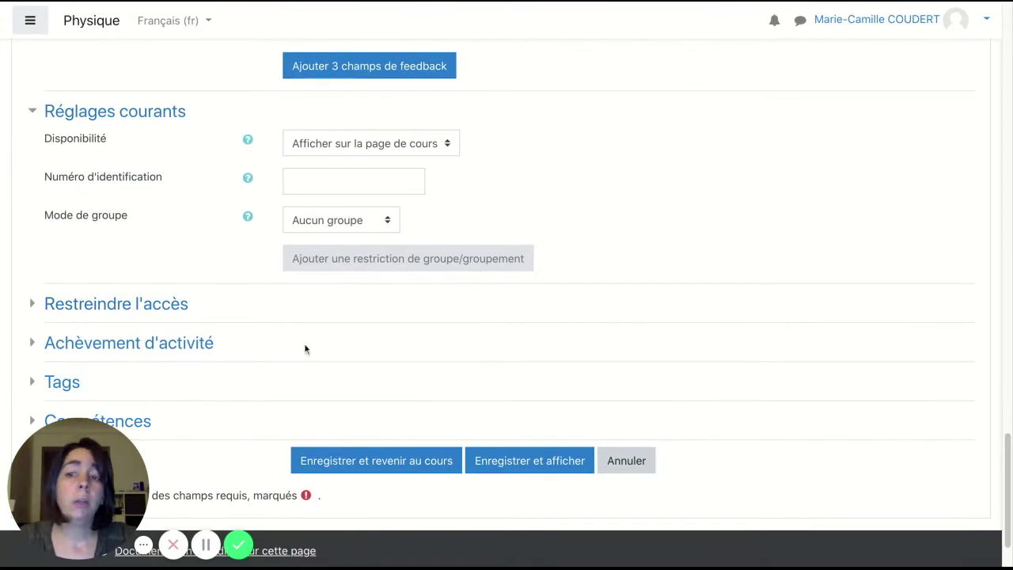
{"action": "scroll", "coordinate": [305, 348], "scroll_direction": "down", "scroll_amount": 2}
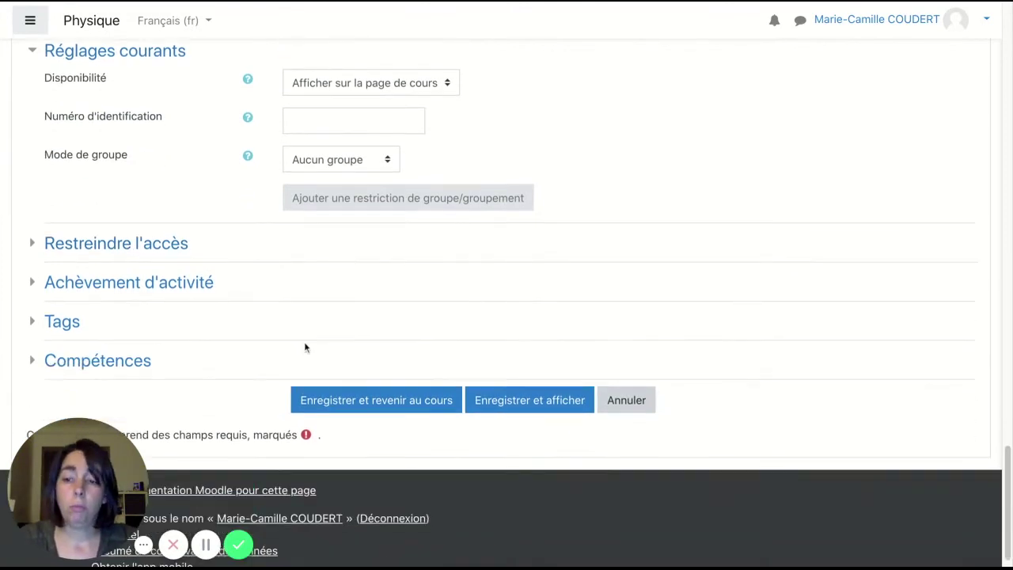
{"action": "left_click", "coordinate": [497, 405]}
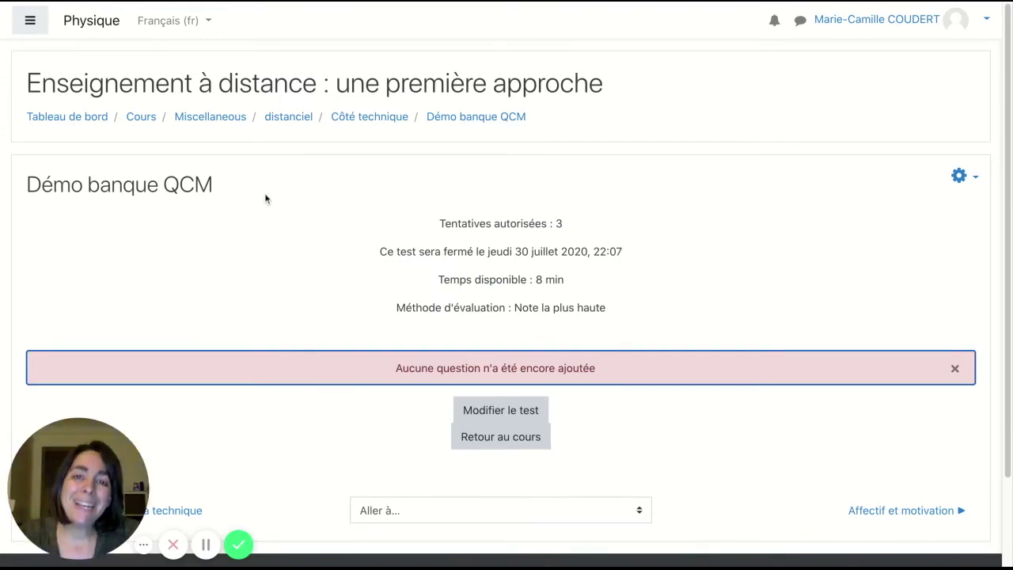
- Open the question bank of the test and choose the category Défaut pour Démo banque QCM
{"action": "left_click", "coordinate": [968, 179]}
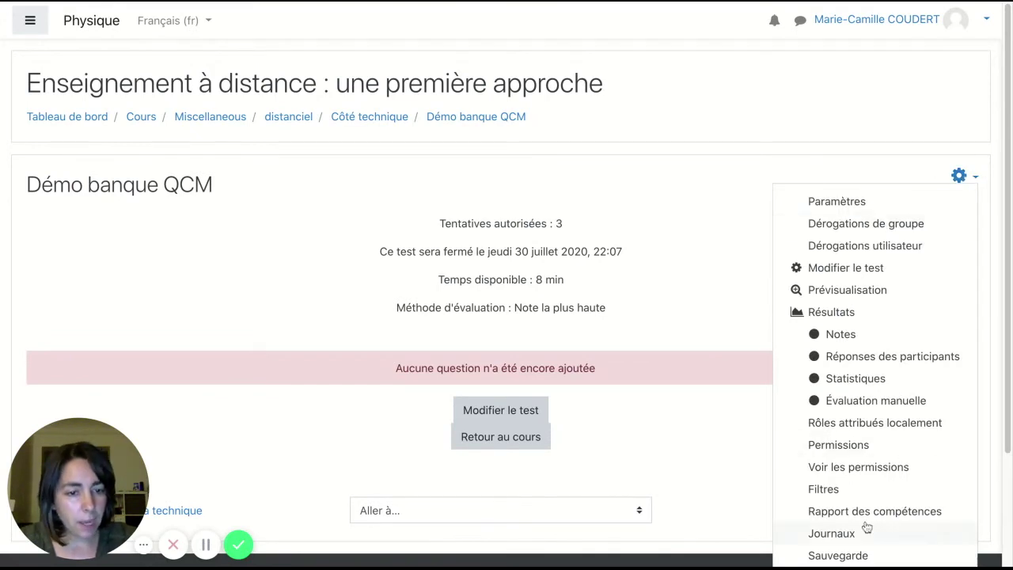
{"action": "scroll", "coordinate": [862, 506], "scroll_direction": "down", "scroll_amount": 3}
{"action": "scroll", "coordinate": [848, 464], "scroll_direction": "up", "scroll_amount": 1}
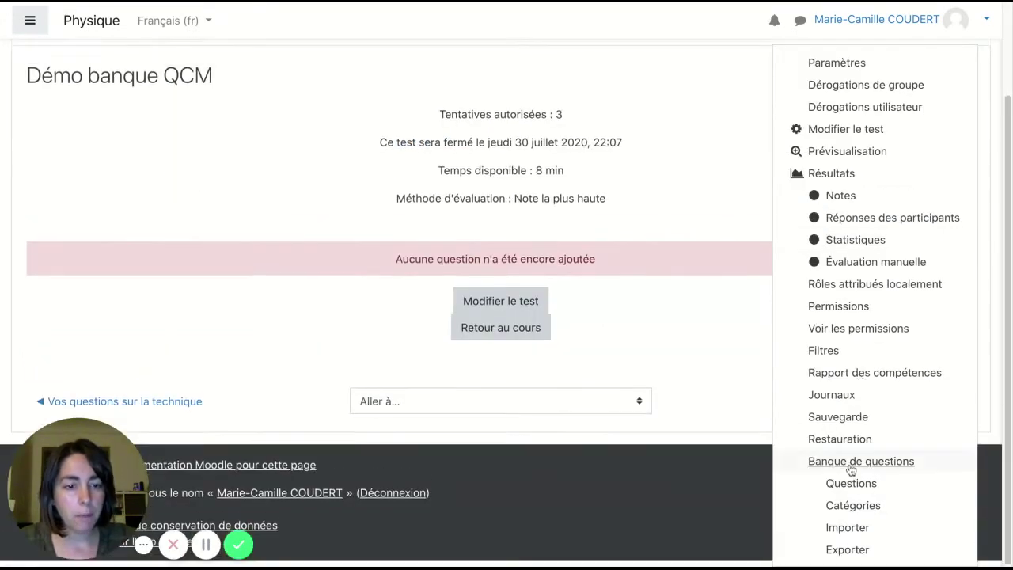
{"action": "left_click", "coordinate": [850, 466]}
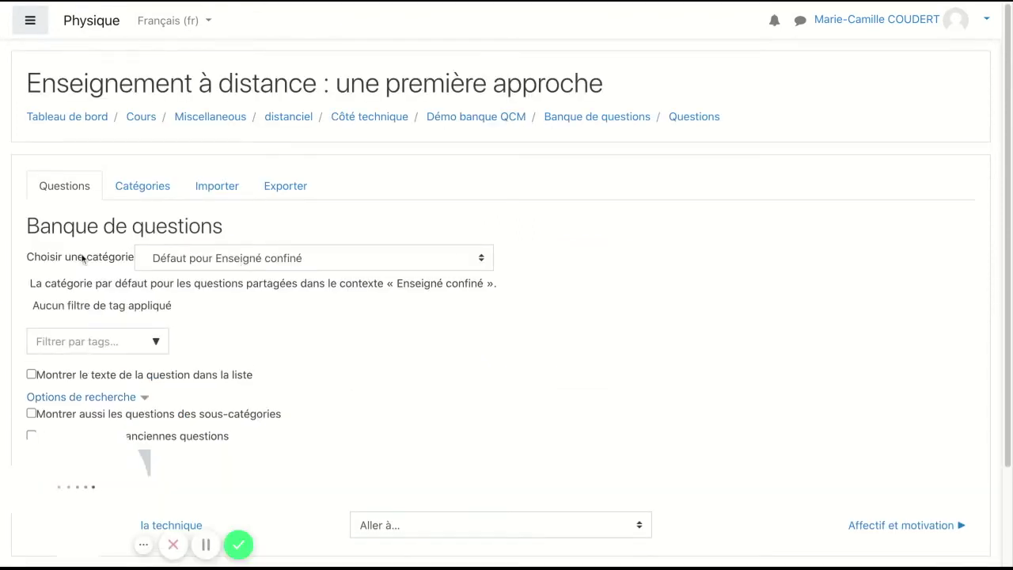
{"action": "left_click", "coordinate": [197, 261]}
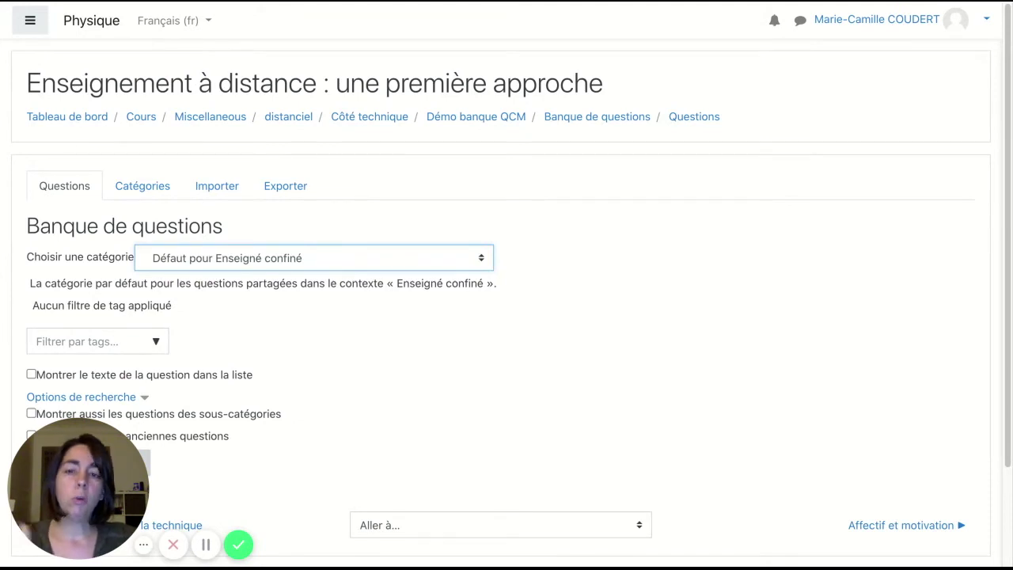
{"action": "left_click", "coordinate": [224, 215]}
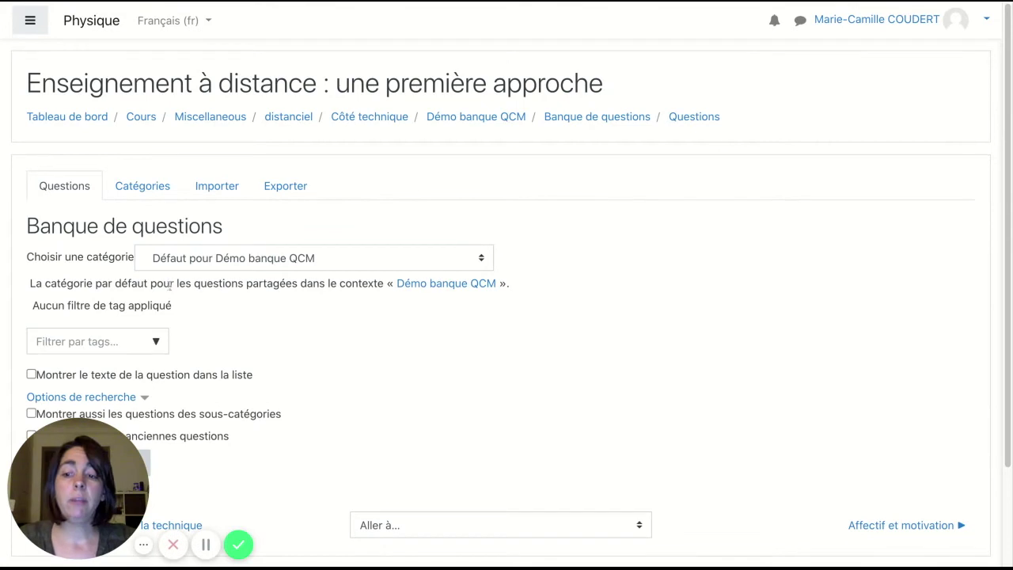
- Start creating a question in the Démo banque QCM category and look through the available question types
{"action": "scroll", "coordinate": [269, 299], "scroll_direction": "down", "scroll_amount": 1}
{"action": "scroll", "coordinate": [248, 300], "scroll_direction": "down", "scroll_amount": 1}
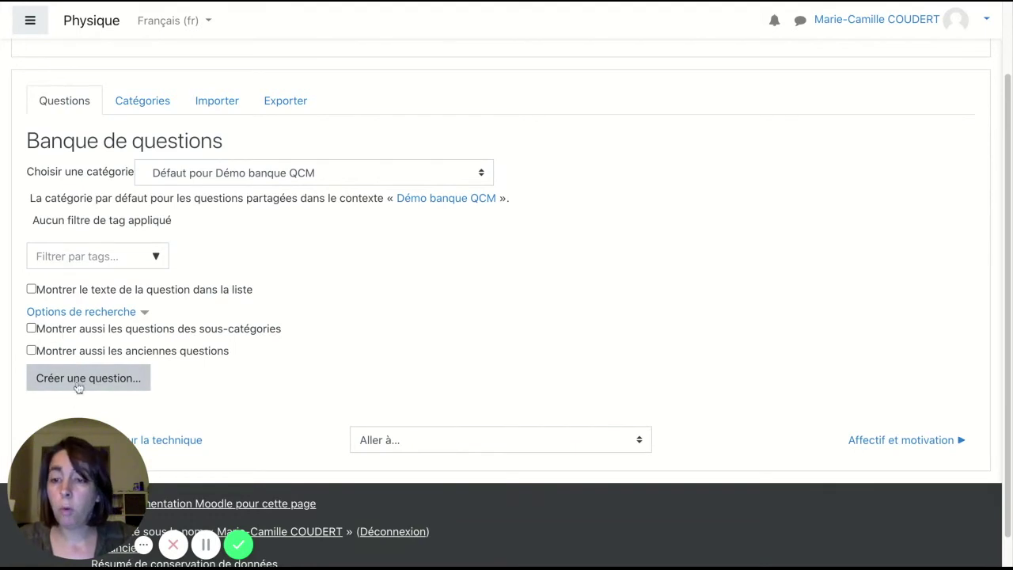
{"action": "left_click", "coordinate": [80, 378]}
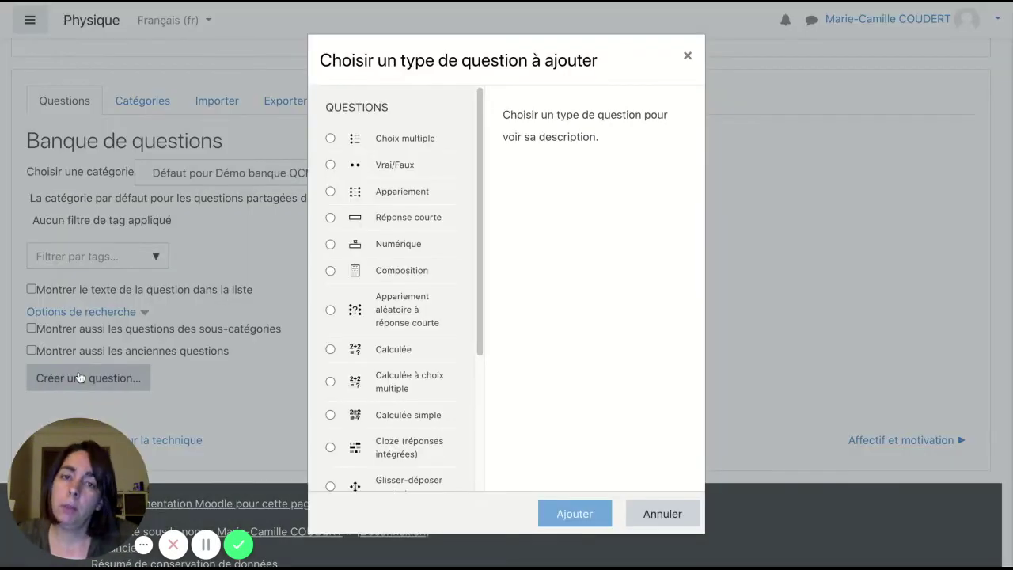
{"action": "scroll", "coordinate": [404, 285], "scroll_direction": "down", "scroll_amount": 3}
{"action": "scroll", "coordinate": [376, 221], "scroll_direction": "up", "scroll_amount": 3}
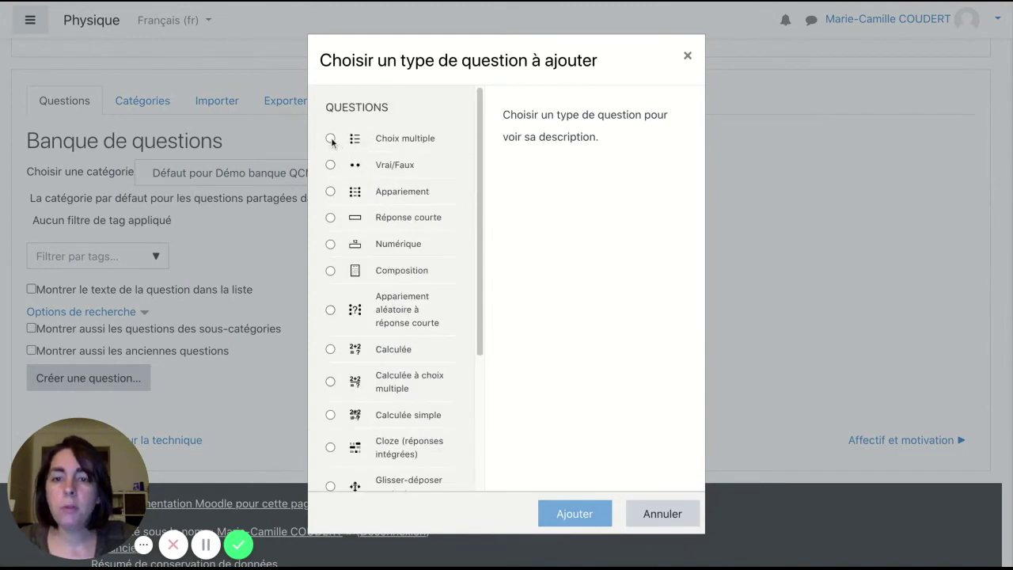
- Read the descriptions of the Choix multiple, Vrai/Faux, Appariement, Réponse courte, Numérique and Composition question types
{"action": "left_click", "coordinate": [330, 140]}
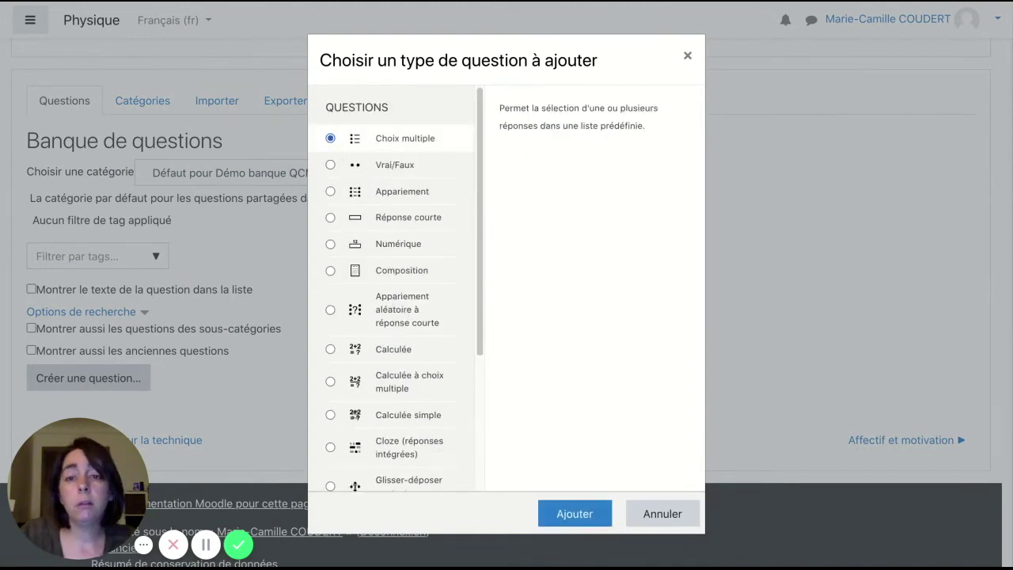
{"action": "left_click", "coordinate": [331, 166]}
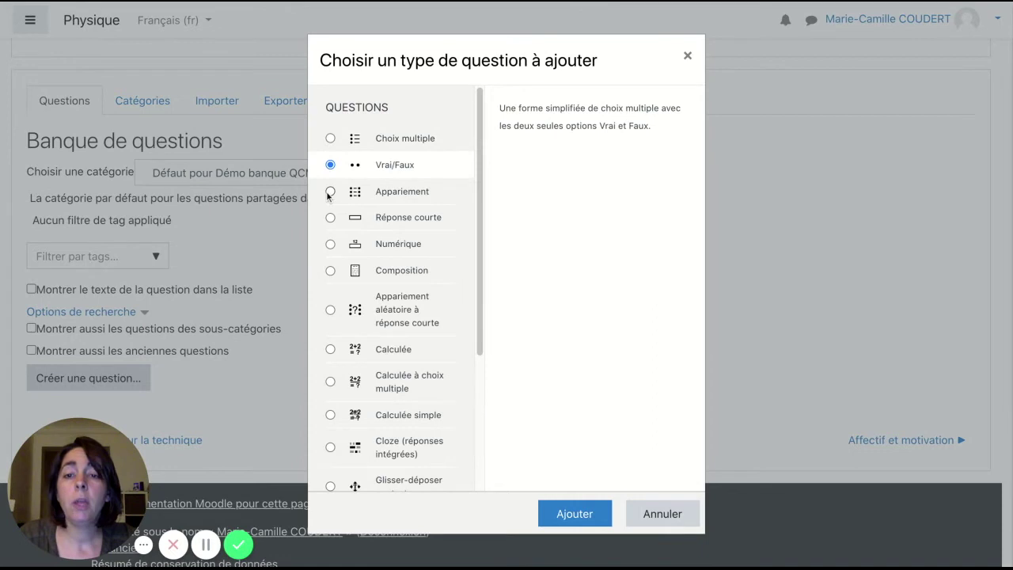
{"action": "left_click", "coordinate": [330, 192]}
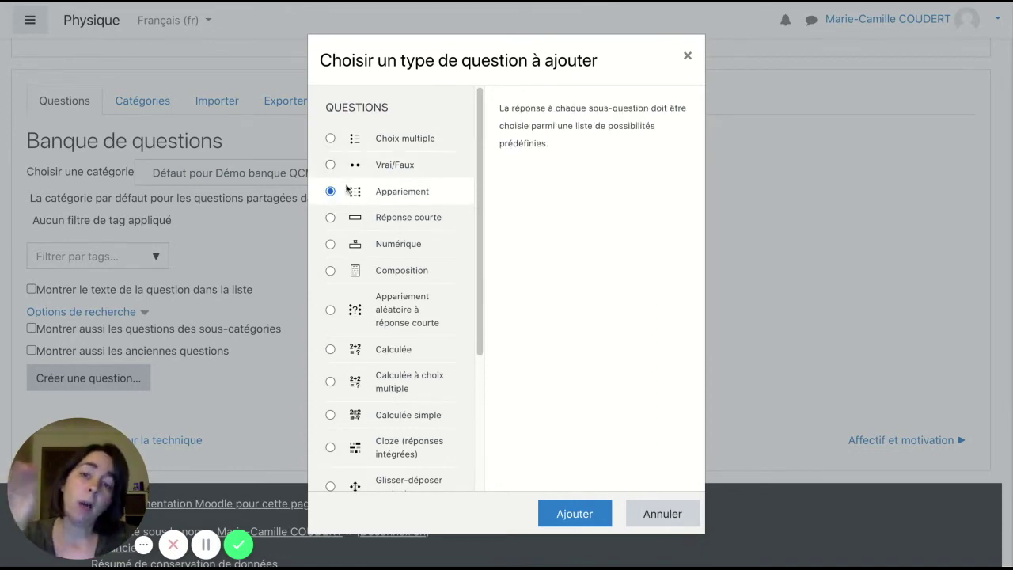
{"action": "left_click", "coordinate": [331, 218]}
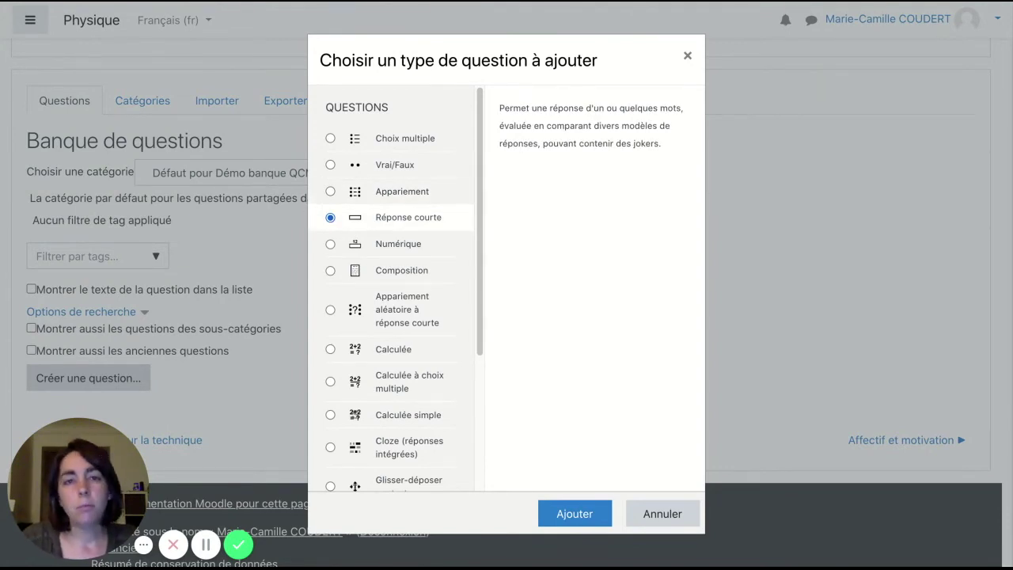
{"action": "scroll", "coordinate": [344, 236], "scroll_direction": "down", "scroll_amount": 1}
{"action": "left_click", "coordinate": [330, 238]}
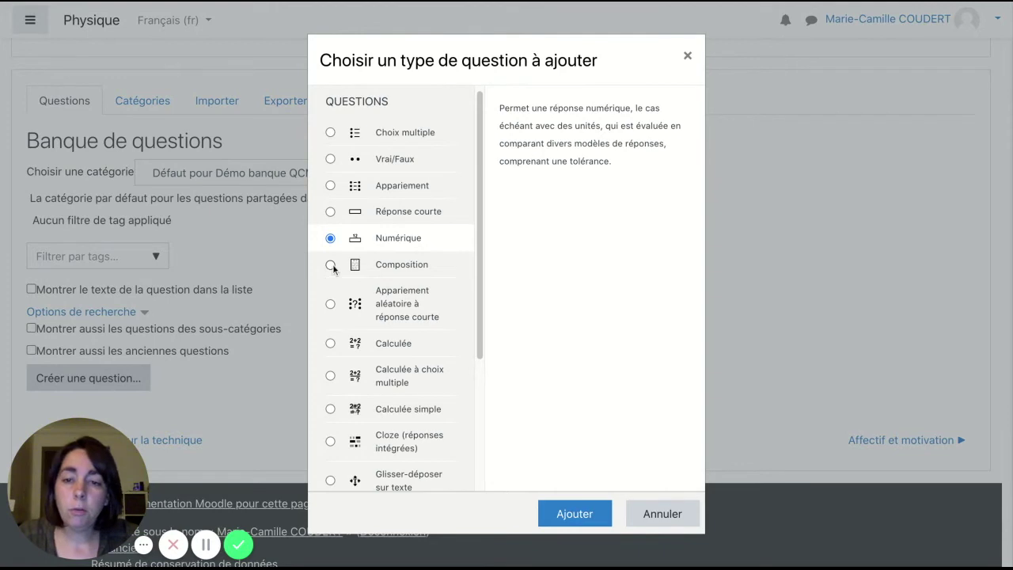
{"action": "left_click", "coordinate": [330, 265]}
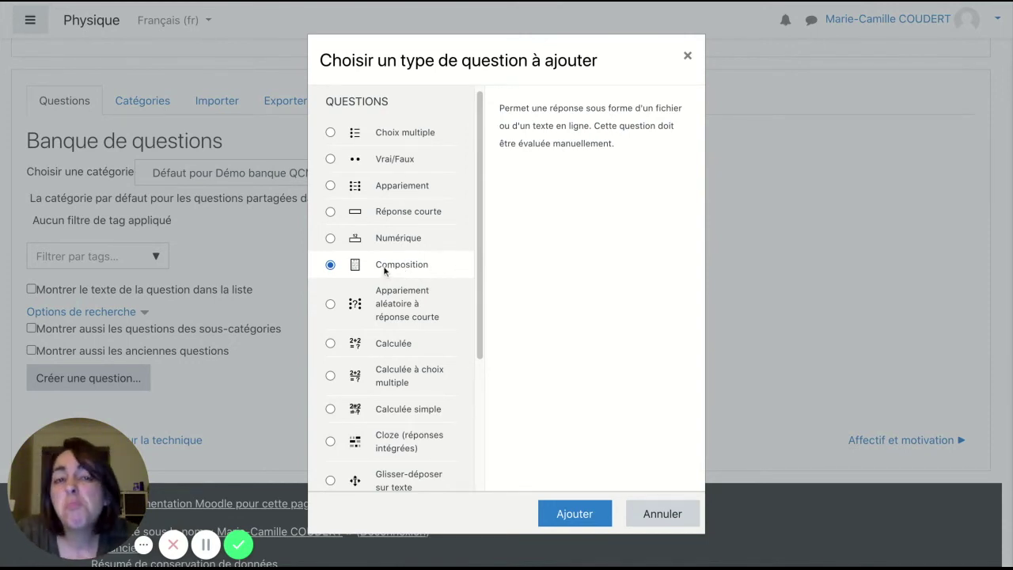
- Read the descriptions of the Appariement aléatoire à réponse courte and Calculée question types, and compare Calculée with Numérique
{"action": "scroll", "coordinate": [363, 297], "scroll_direction": "down", "scroll_amount": 1}
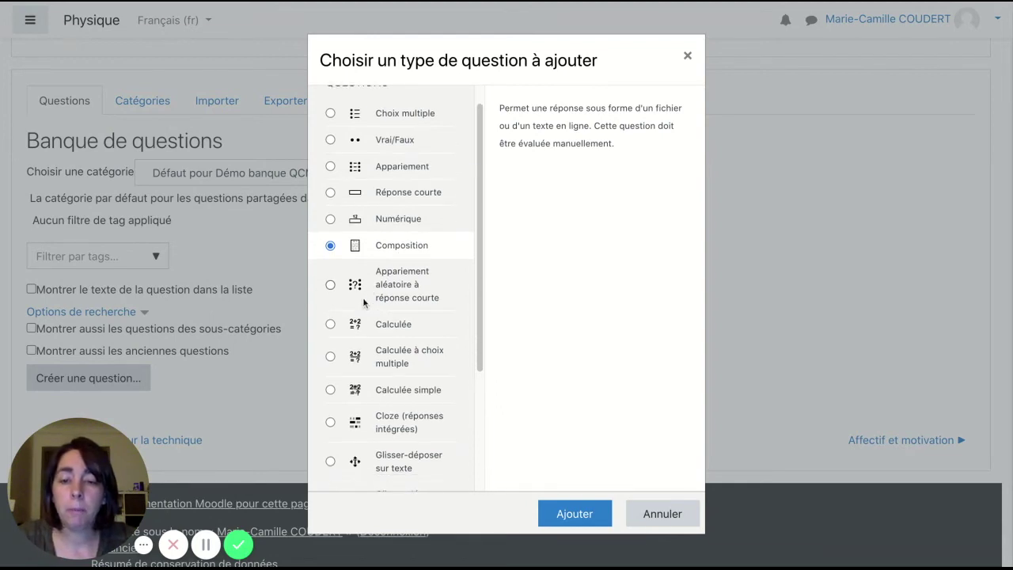
{"action": "scroll", "coordinate": [362, 297], "scroll_direction": "down", "scroll_amount": 1}
{"action": "left_click", "coordinate": [330, 271]}
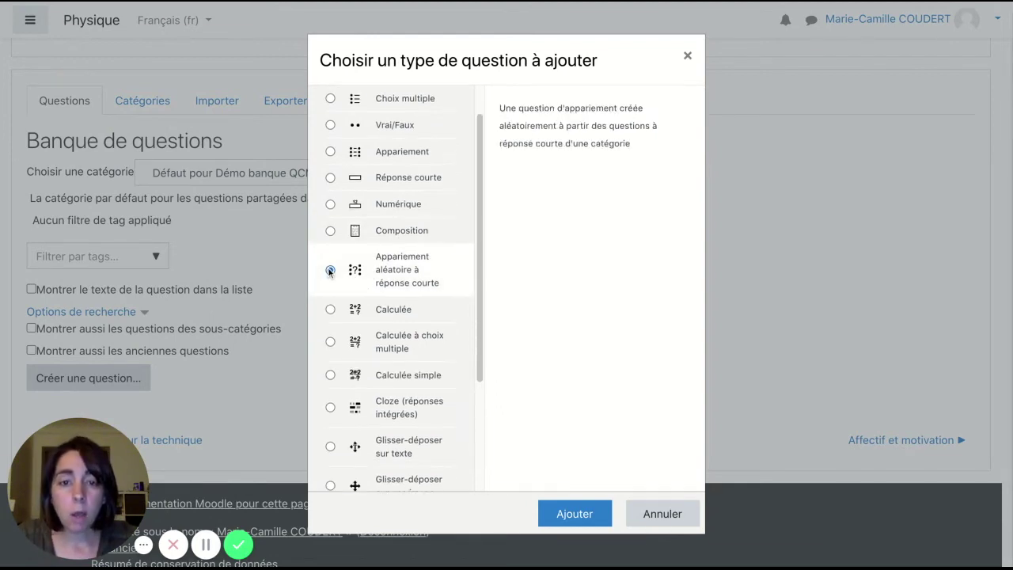
{"action": "scroll", "coordinate": [342, 273], "scroll_direction": "down", "scroll_amount": 1}
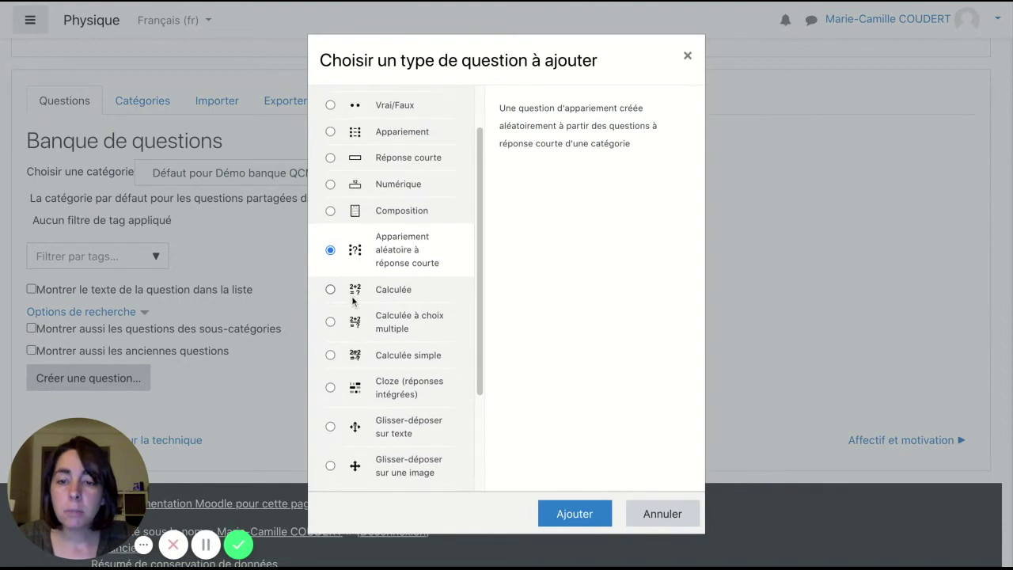
{"action": "scroll", "coordinate": [354, 305], "scroll_direction": "down", "scroll_amount": 1}
{"action": "left_click", "coordinate": [330, 253]}
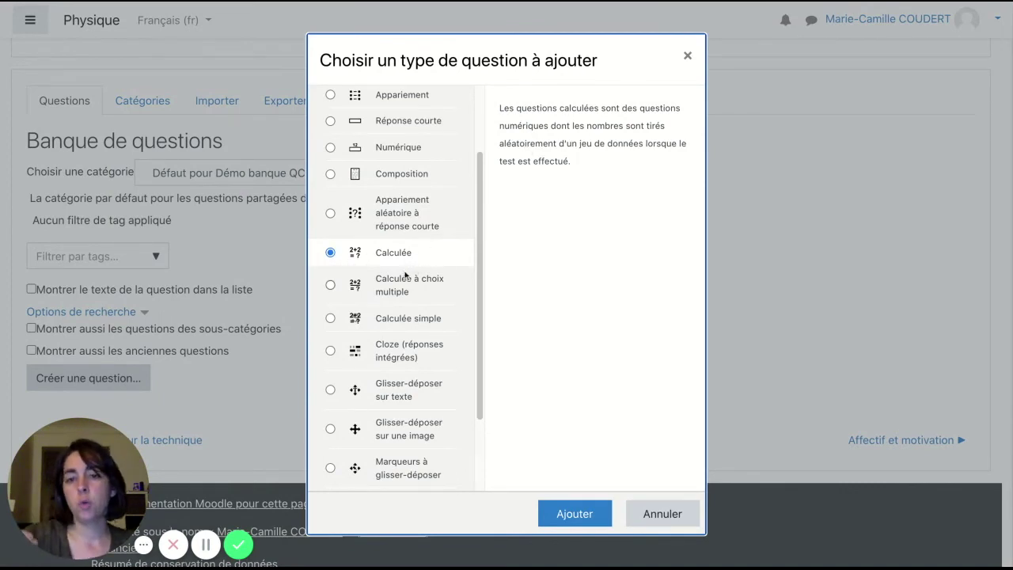
{"action": "left_click", "coordinate": [378, 152]}
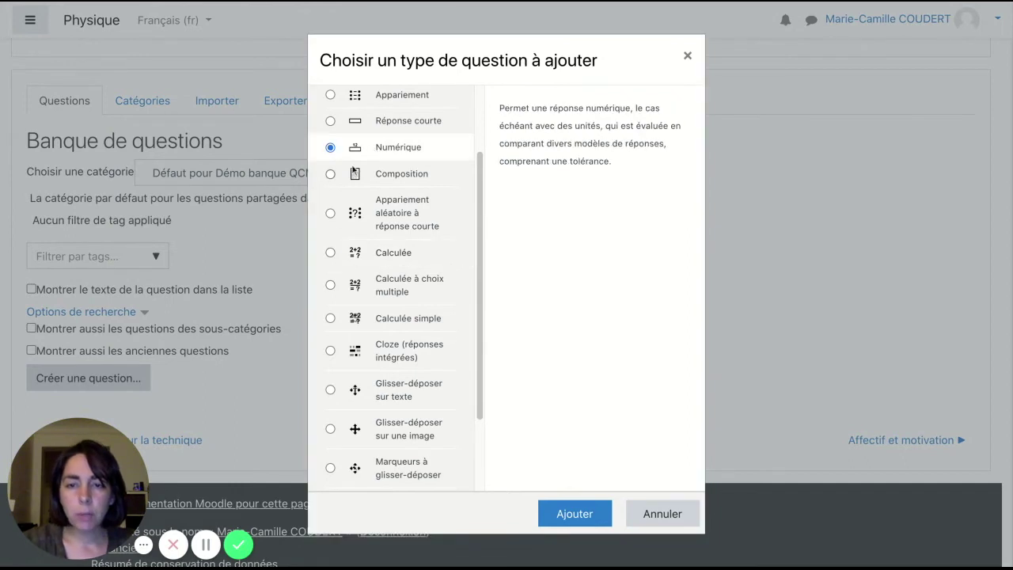
- Read the descriptions of the Calculée, Cloze and Glisser-déposer sur une image question types, and look through the remaining types
{"action": "left_click", "coordinate": [335, 252]}
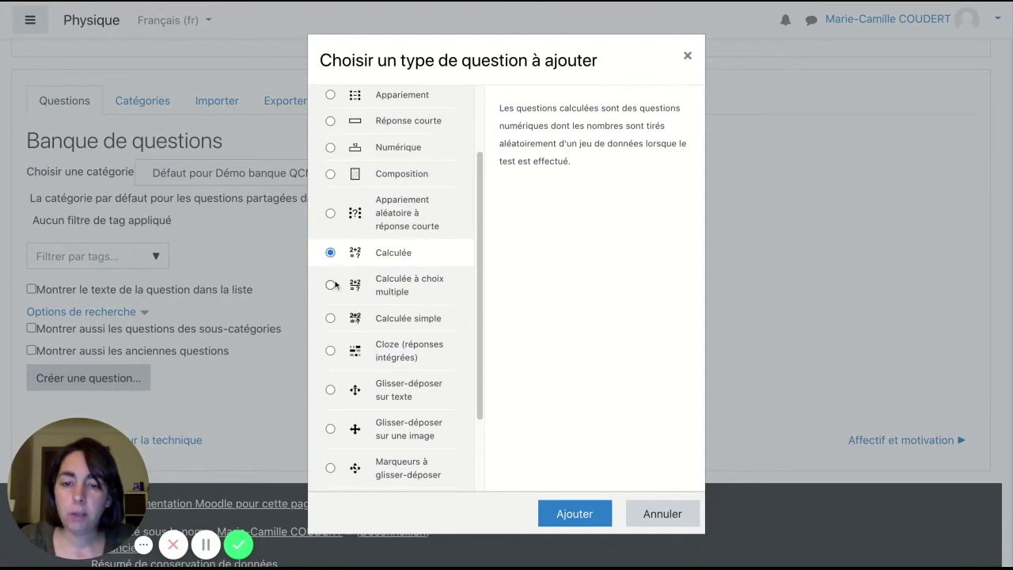
{"action": "left_click", "coordinate": [330, 351]}
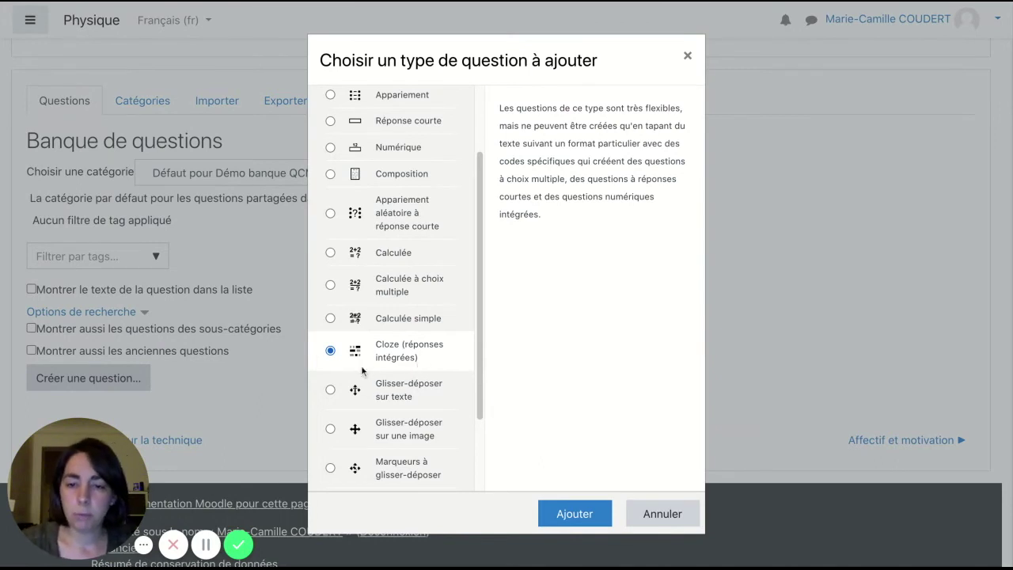
{"action": "left_click", "coordinate": [330, 429]}
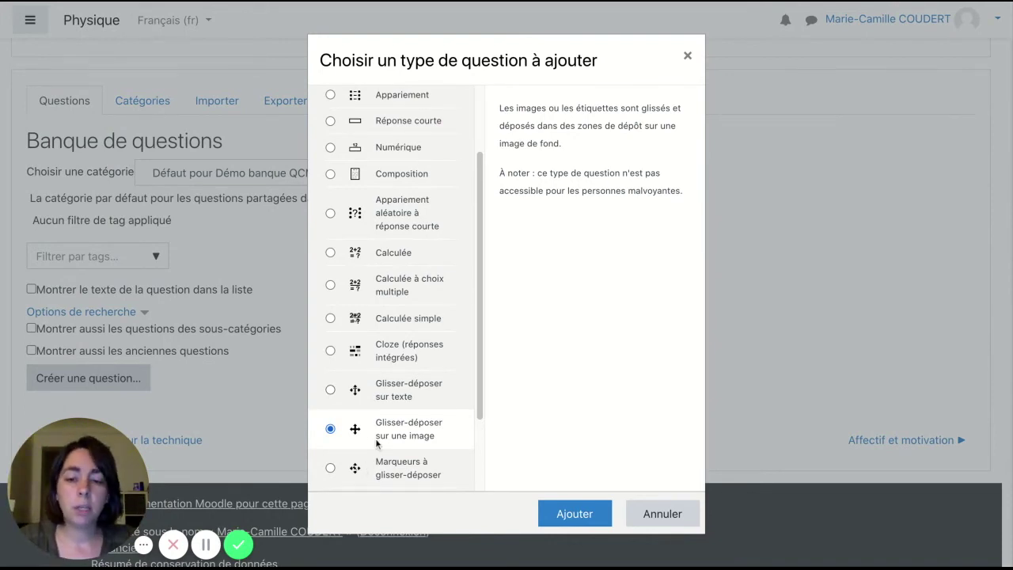
{"action": "scroll", "coordinate": [375, 438], "scroll_direction": "down", "scroll_amount": 2}
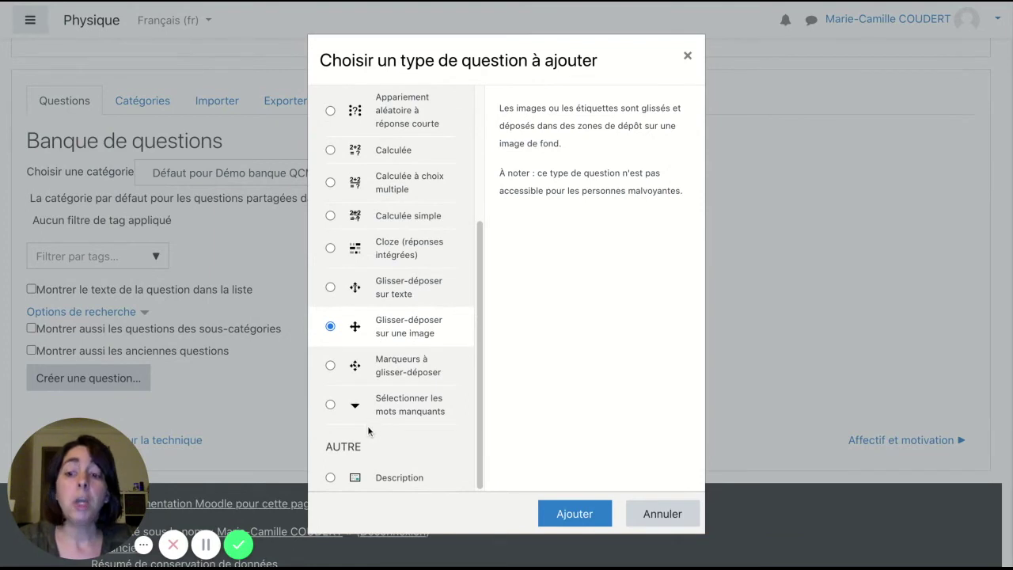
{"action": "scroll", "coordinate": [397, 425], "scroll_direction": "up", "scroll_amount": 4}
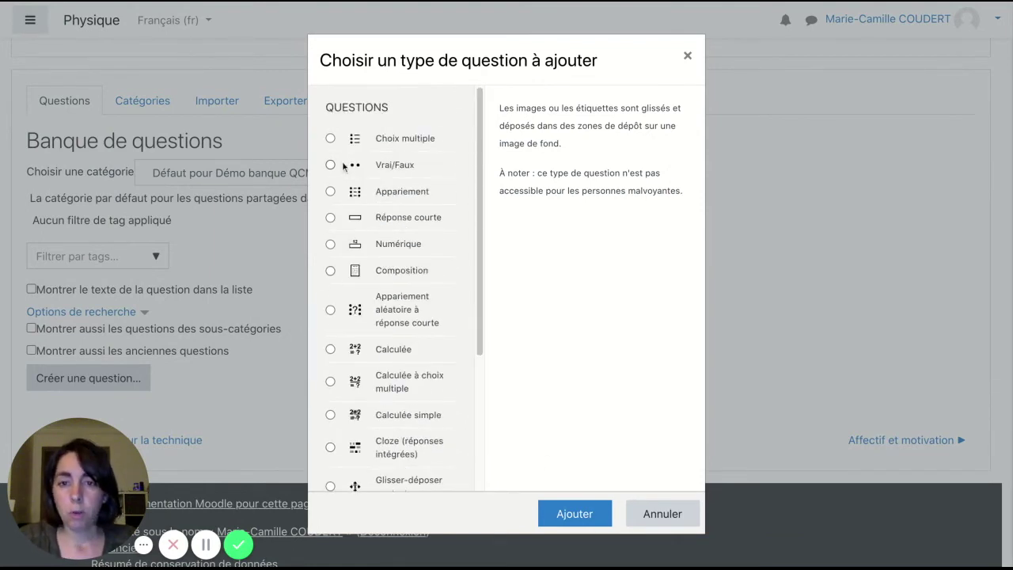
- Add a Choix multiple question and name it "Essai1"
{"action": "left_click", "coordinate": [331, 138]}
{"action": "left_click", "coordinate": [571, 514]}
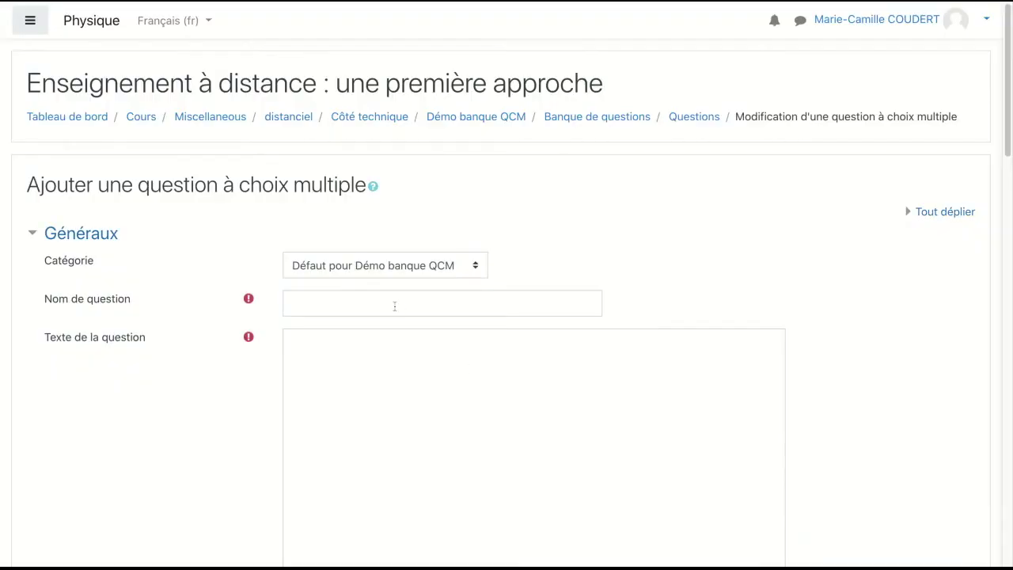
{"action": "left_click", "coordinate": [394, 306]}
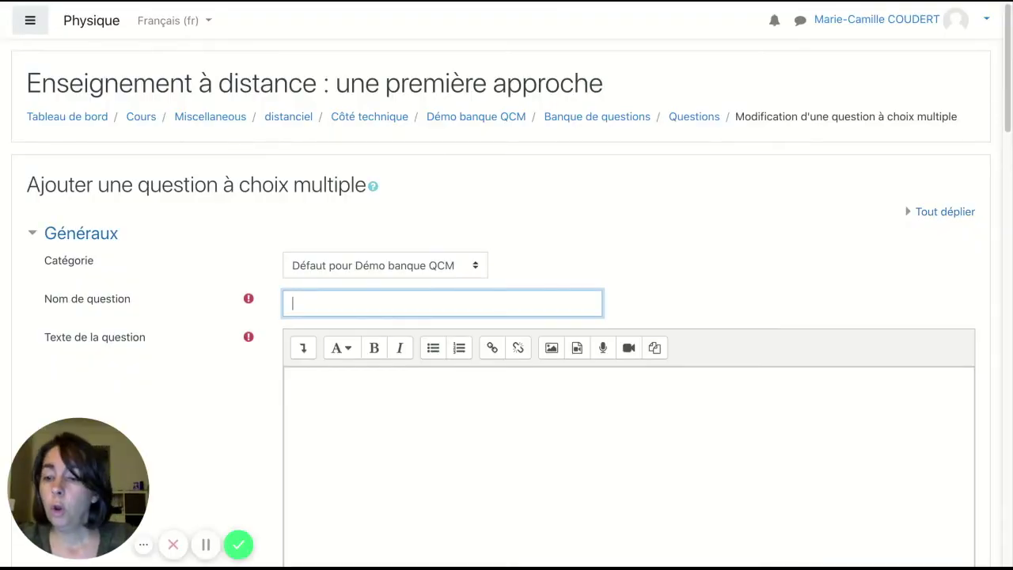
{"action": "type", "text": "essai"}
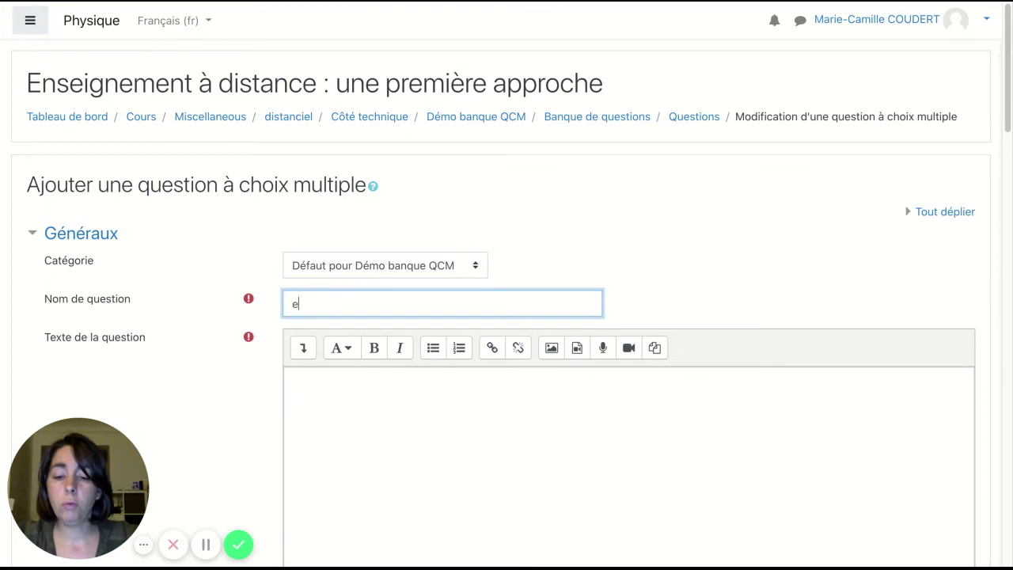
{"action": "type", "text": "1"}
- Enter "Bla bla ?" as the text of the multiple-choice question
{"action": "left_click", "coordinate": [406, 440]}
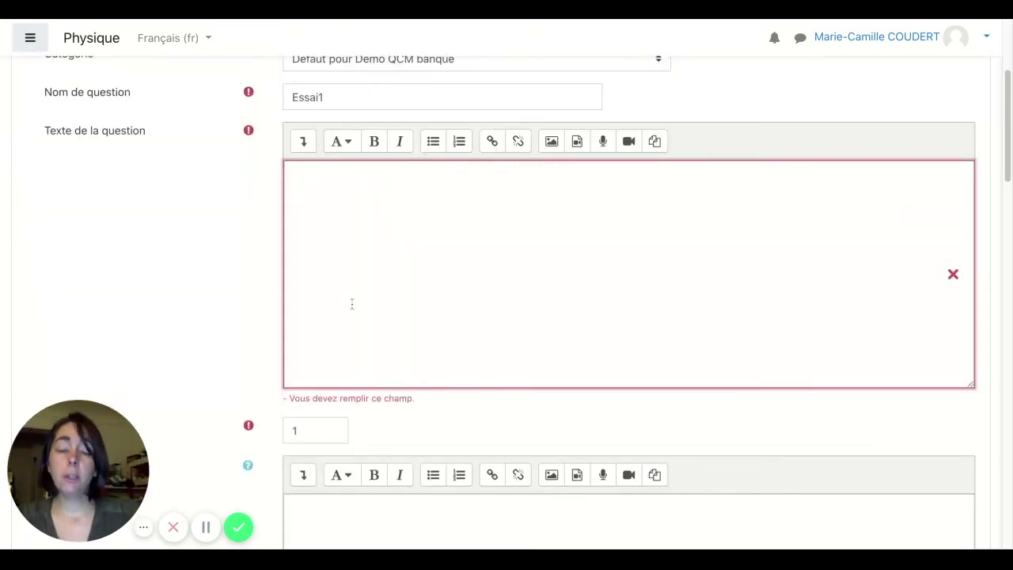
{"action": "left_click", "coordinate": [302, 307]}
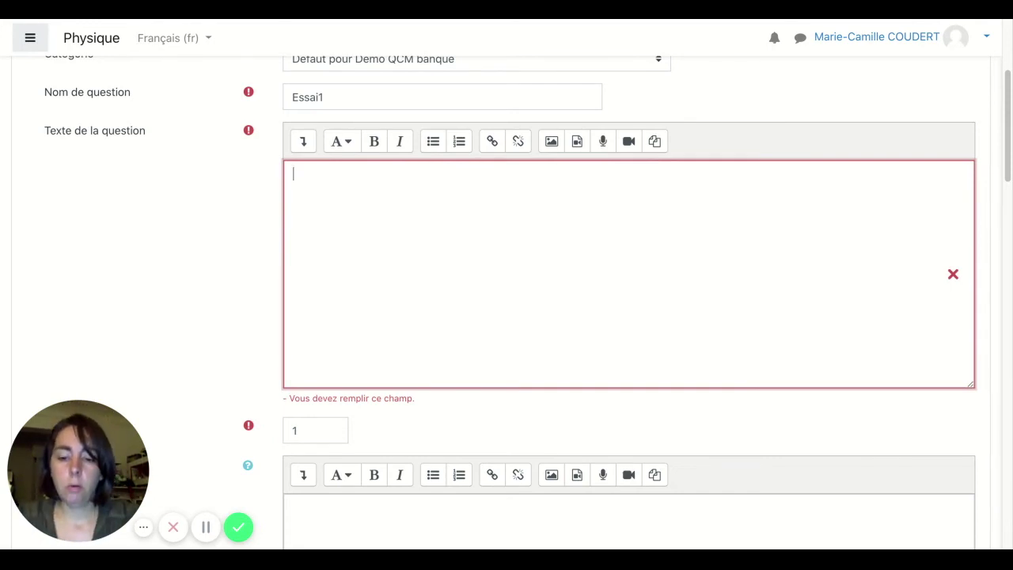
{"action": "type", "text": "Bla bla ?"}
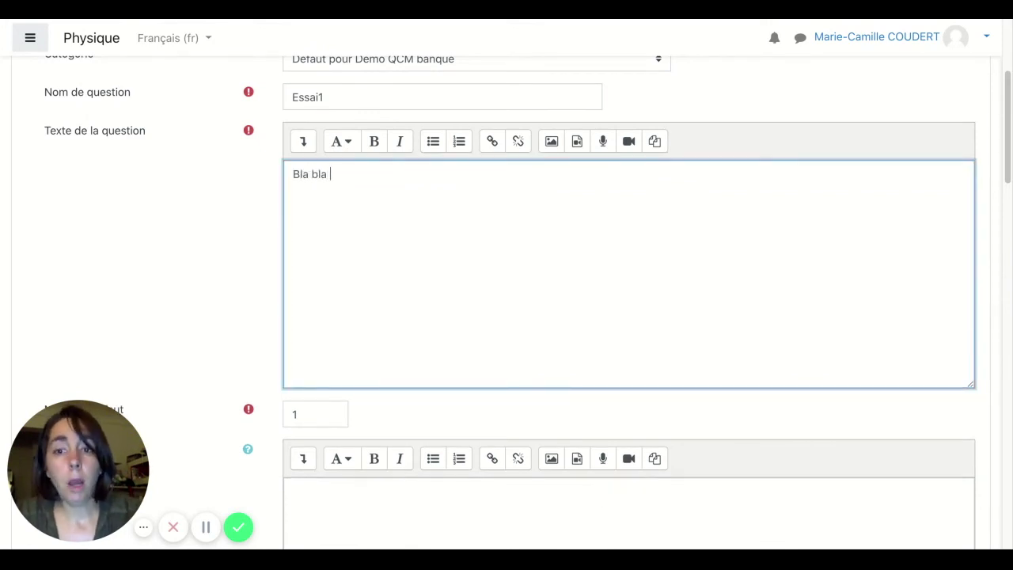
- Review the question's default grade, general feedback and answer settings, keeping it on Une seule réponse
{"action": "scroll", "coordinate": [440, 423], "scroll_direction": "down", "scroll_amount": 3}
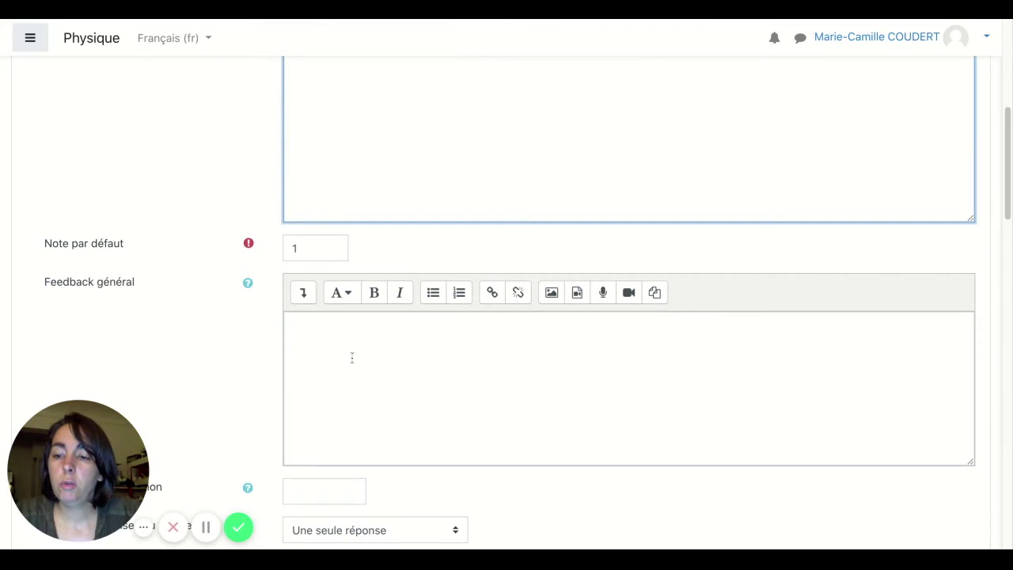
{"action": "scroll", "coordinate": [352, 357], "scroll_direction": "down", "scroll_amount": 1}
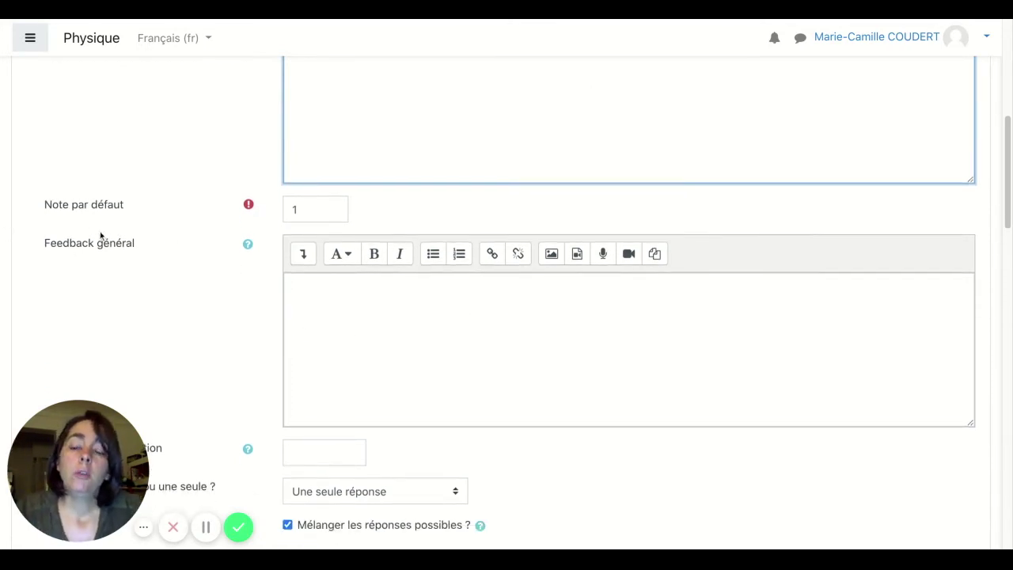
{"action": "scroll", "coordinate": [332, 320], "scroll_direction": "down", "scroll_amount": 3}
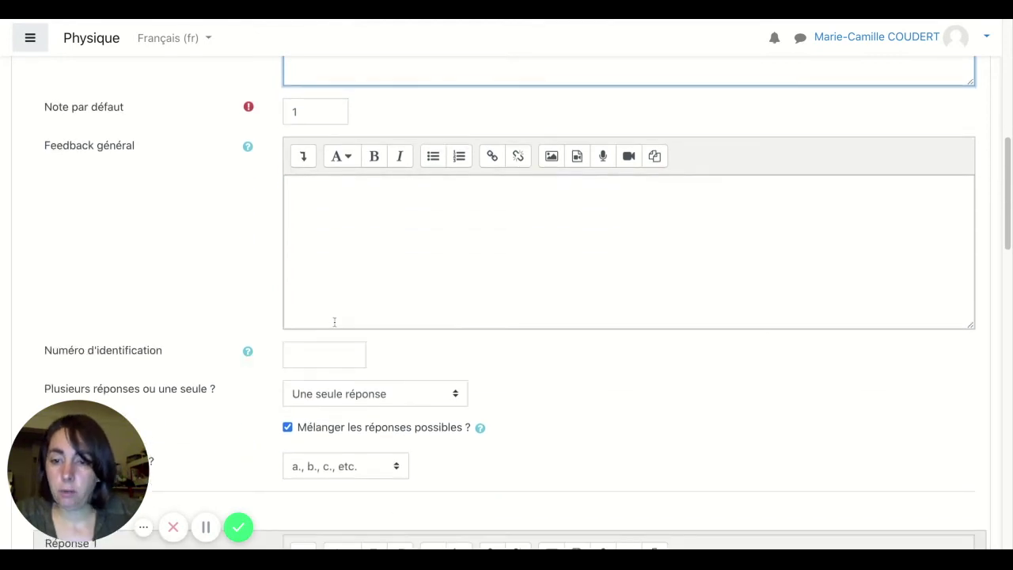
{"action": "scroll", "coordinate": [225, 329], "scroll_direction": "down", "scroll_amount": 1}
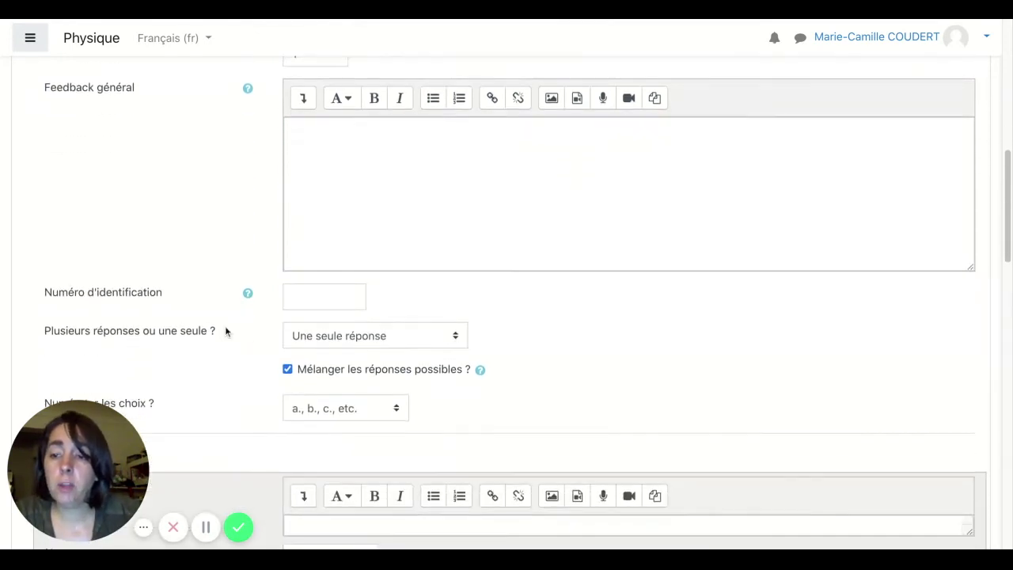
{"action": "left_click", "coordinate": [313, 322]}
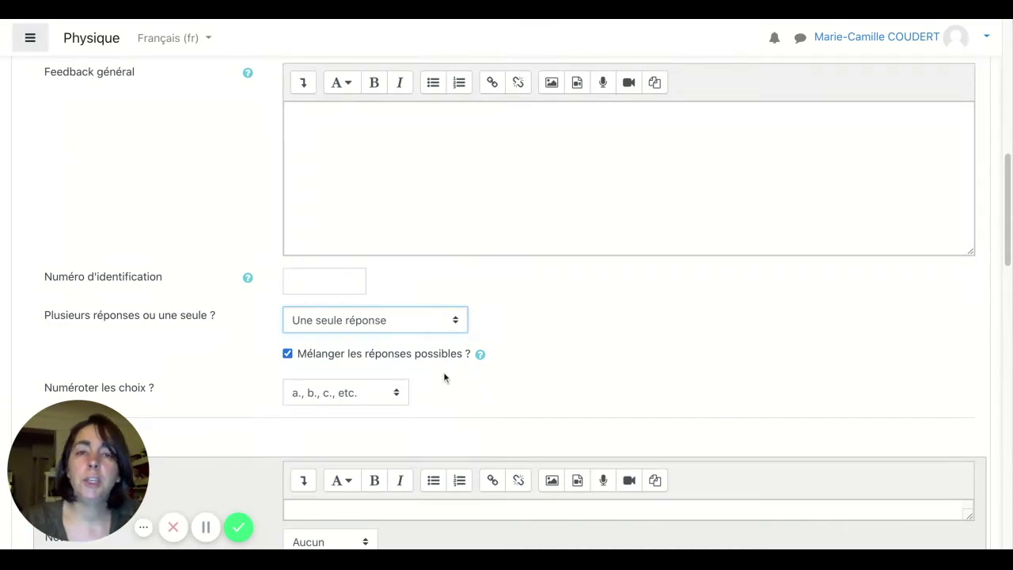
- Enter "Bonne réponse" as Réponse 1 and set its grade to 100%
{"action": "scroll", "coordinate": [443, 377], "scroll_direction": "down", "scroll_amount": 4}
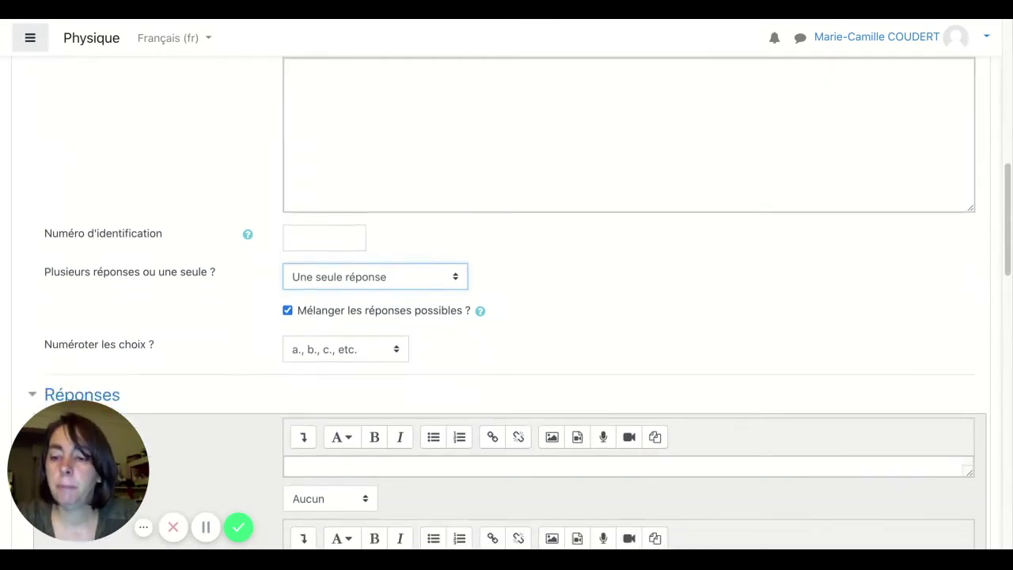
{"action": "scroll", "coordinate": [312, 281], "scroll_direction": "down", "scroll_amount": 3}
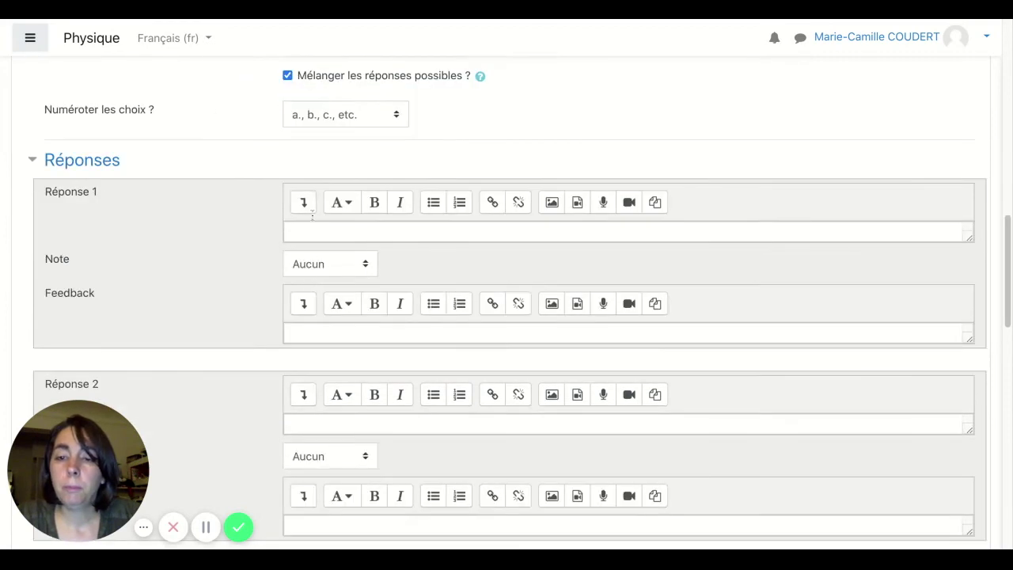
{"action": "left_click", "coordinate": [315, 231]}
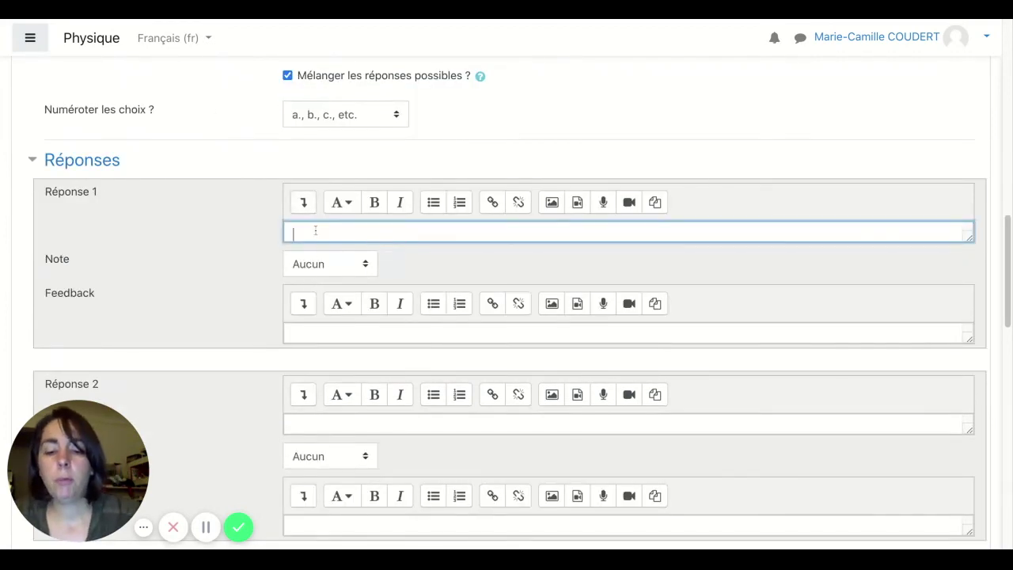
{"action": "type", "text": "Bonne réponse"}
{"action": "left_click", "coordinate": [361, 265]}
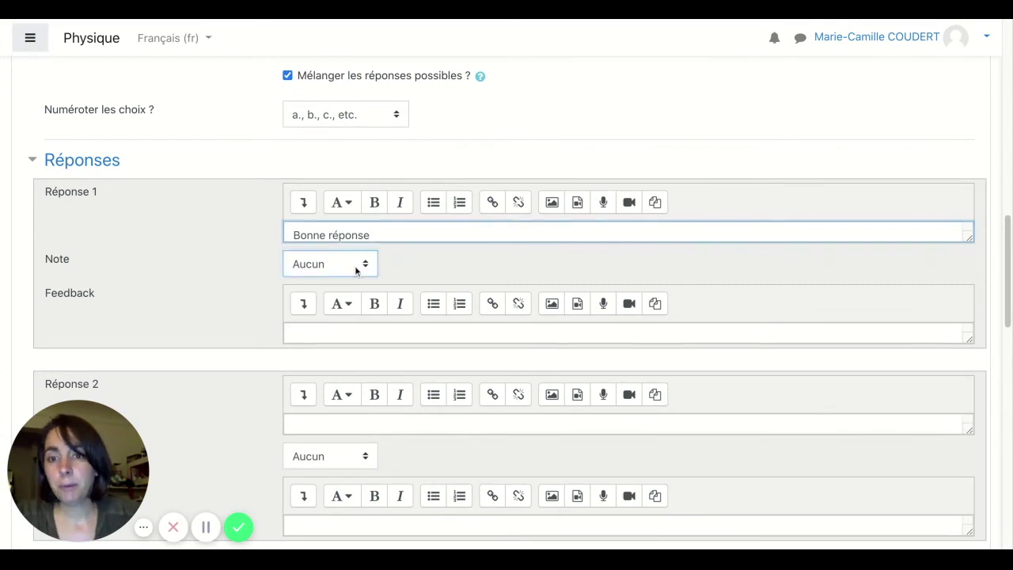
{"action": "key", "text": "1"}
- Enter "Mauvaise réponse" as Réponse 2 and leave its grade at Aucun
{"action": "scroll", "coordinate": [345, 411], "scroll_direction": "down", "scroll_amount": 2}
{"action": "left_click", "coordinate": [310, 362]}
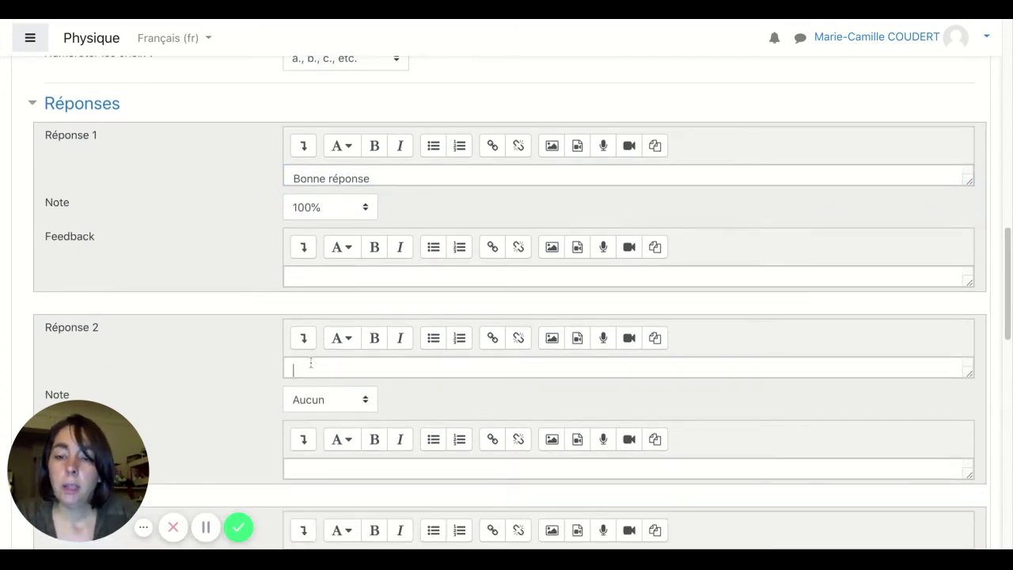
{"action": "type", "text": "Mu"}
{"action": "type", "text": "uv"}
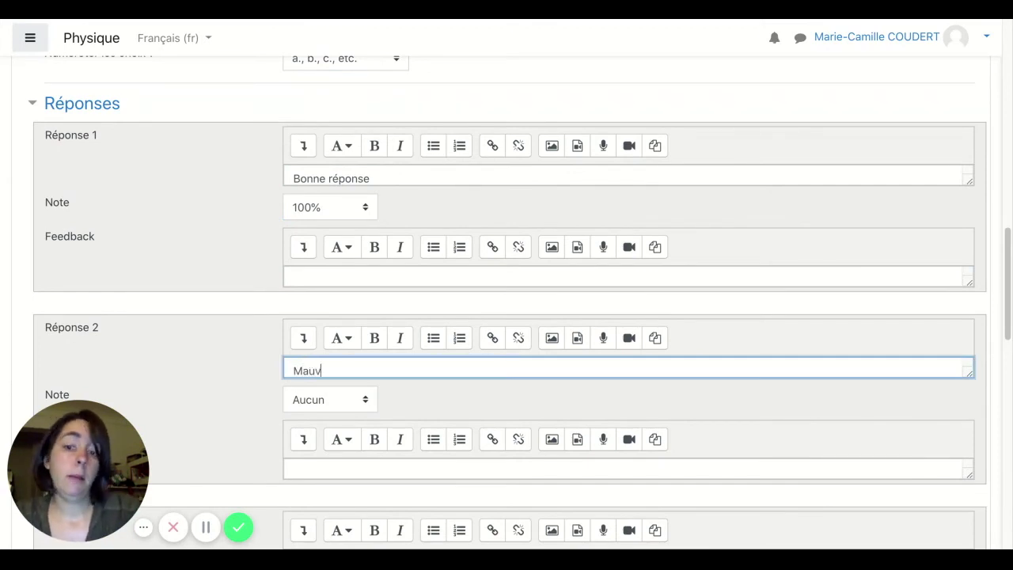
{"action": "type", "text": "aise réponse"}
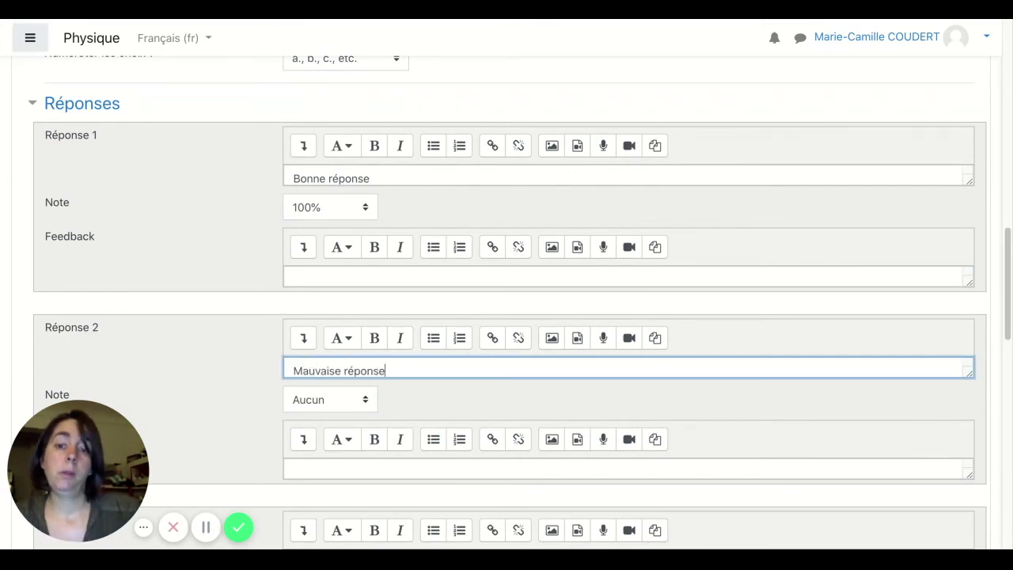
{"action": "left_click", "coordinate": [308, 406]}
- Enter "réponse juste mais pas complètement" as Réponse 3 and give it a partial grade
{"action": "scroll", "coordinate": [308, 406], "scroll_direction": "down", "scroll_amount": 3}
{"action": "left_click", "coordinate": [312, 422]}
{"action": "type", "text": "u"}
{"action": "type", "text": "éponse juste mas "}
{"action": "type", "text": "pas"}
{"action": "key", "text": "BackSpace"}
{"action": "key", "text": "BackSpace"}
{"action": "key", "text": "BackSpace"}
{"action": "key", "text": "BackSpace"}
{"action": "key", "text": "BackSpace"}
{"action": "type", "text": "is pas complètement"}
{"action": "left_click", "coordinate": [311, 454]}
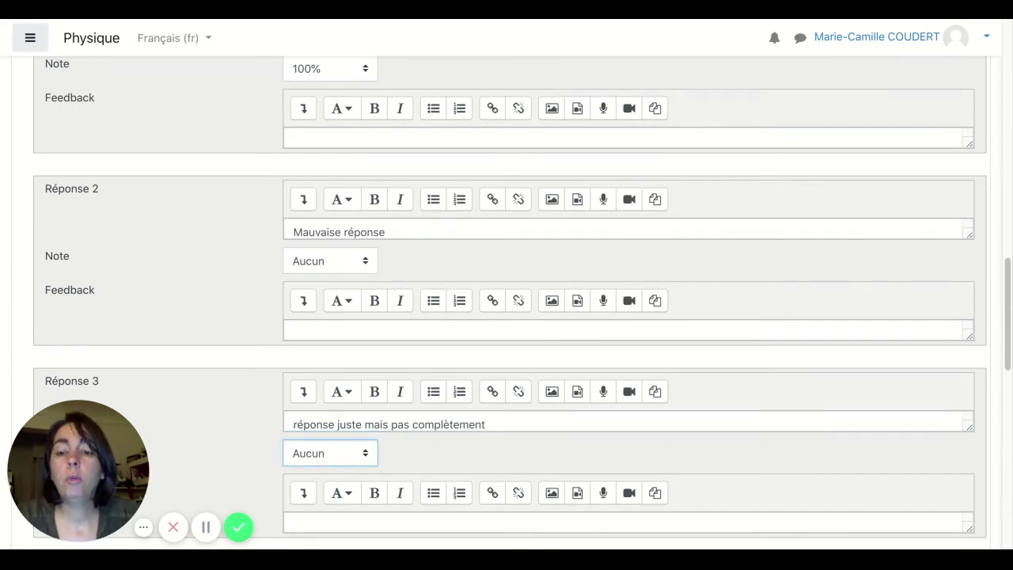
{"action": "key", "text": "5"}
{"action": "left_click", "coordinate": [237, 454]}
- Leave the remaining answers empty and save the multiple-choice question to the question bank
{"action": "scroll", "coordinate": [256, 461], "scroll_direction": "down", "scroll_amount": 3}
{"action": "scroll", "coordinate": [266, 459], "scroll_direction": "down", "scroll_amount": 4}
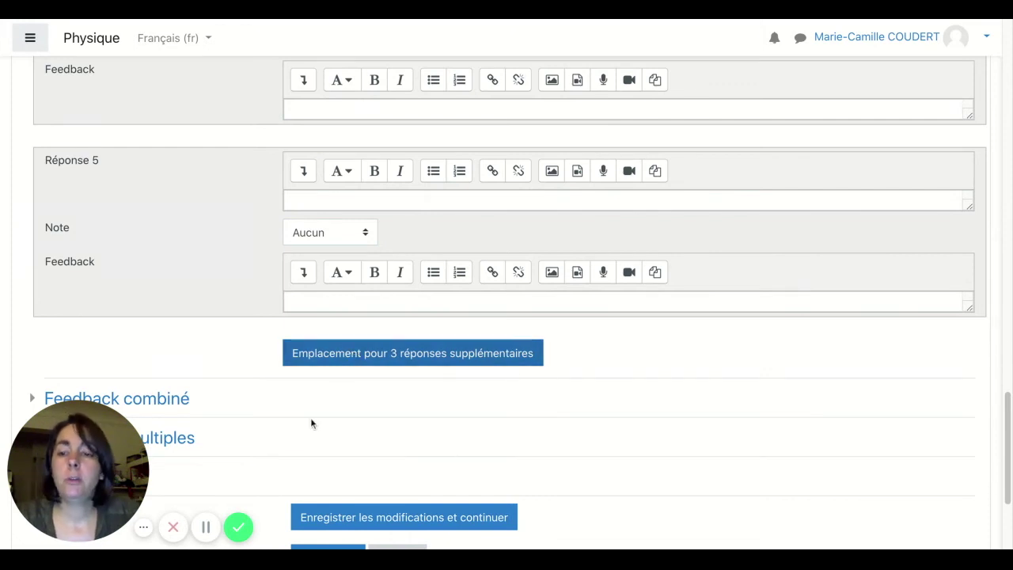
{"action": "scroll", "coordinate": [310, 421], "scroll_direction": "down", "scroll_amount": 1}
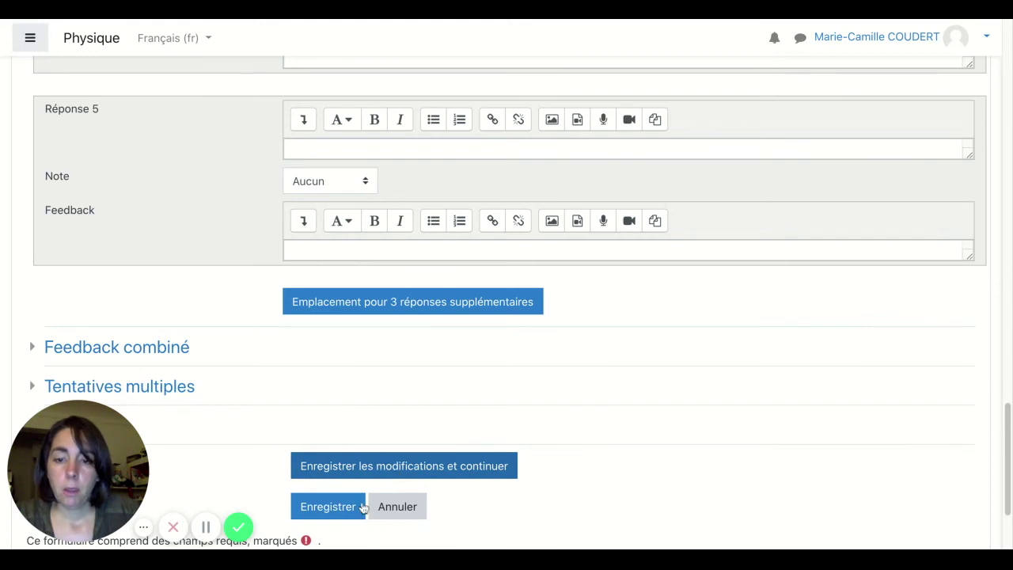
{"action": "left_click", "coordinate": [339, 508]}
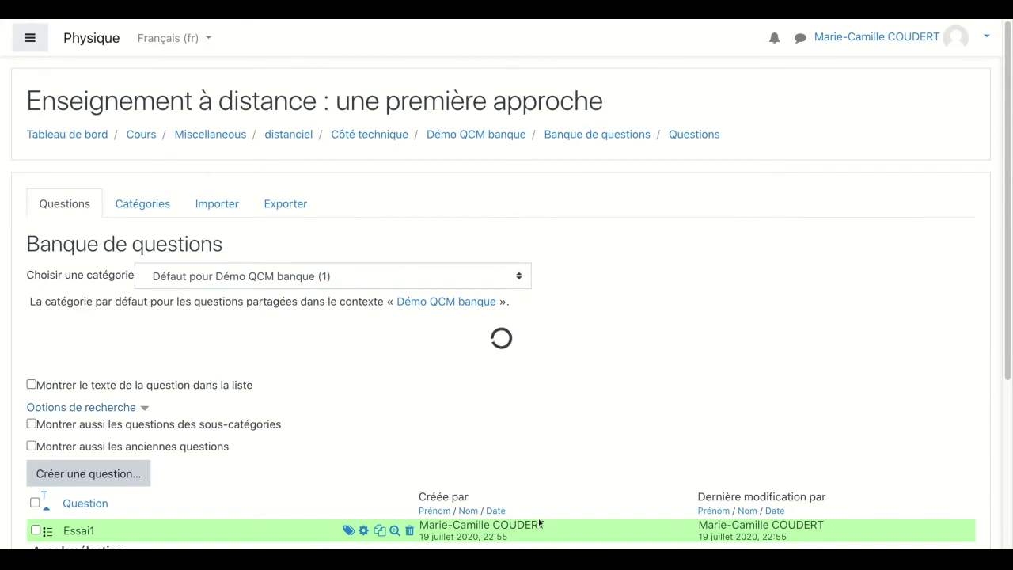
- Create a Vrai/Faux question in the question bank and name it "essai2"
{"action": "scroll", "coordinate": [480, 459], "scroll_direction": "down", "scroll_amount": 3}
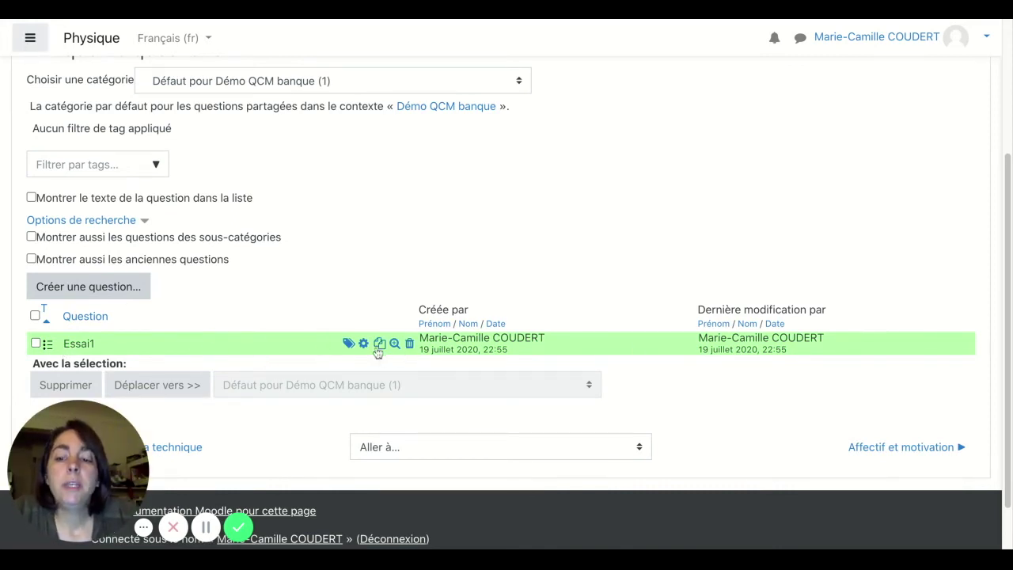
{"action": "left_click", "coordinate": [62, 292]}
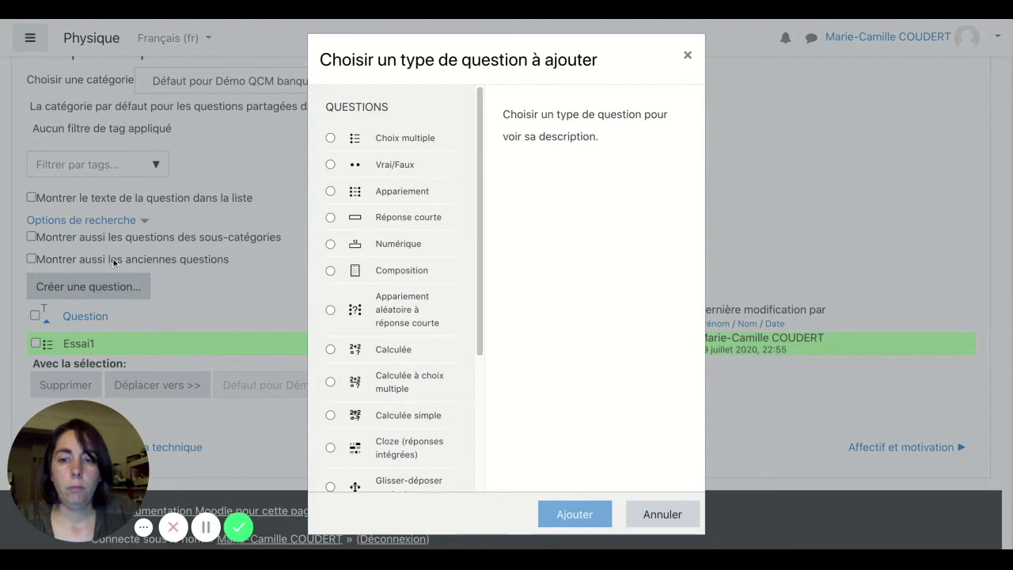
{"action": "left_click", "coordinate": [331, 165]}
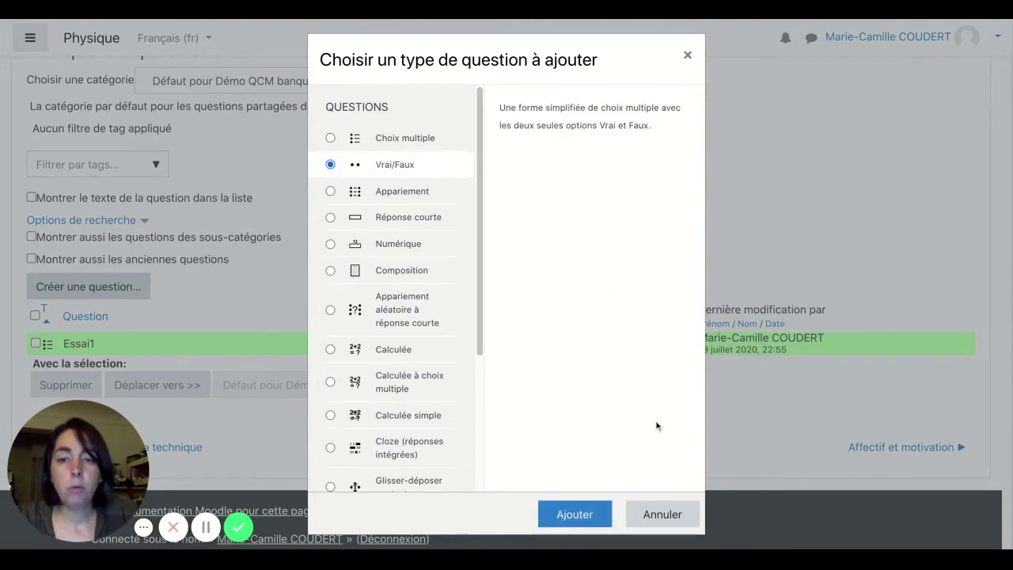
{"action": "left_click", "coordinate": [584, 516]}
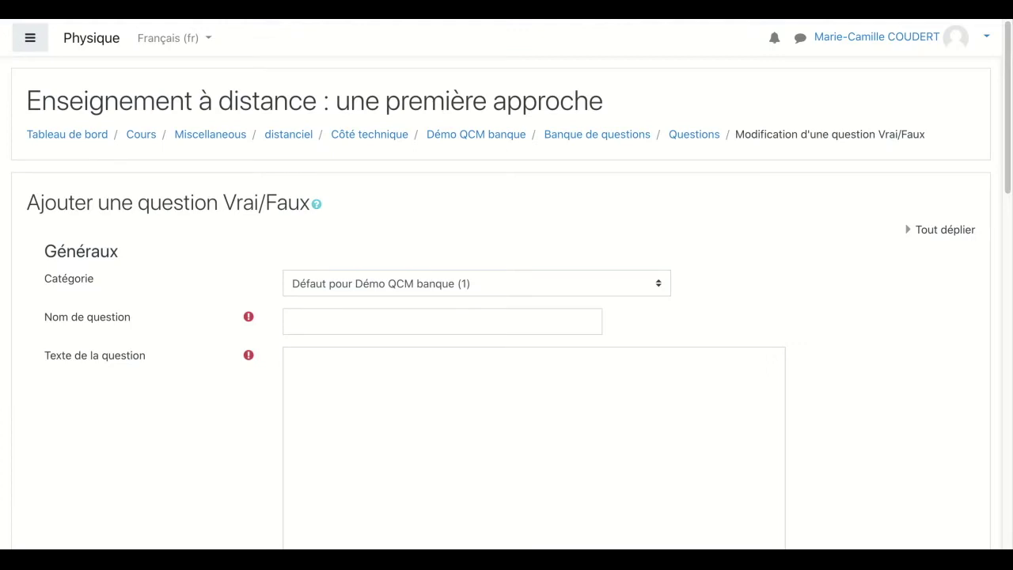
{"action": "left_click", "coordinate": [369, 320]}
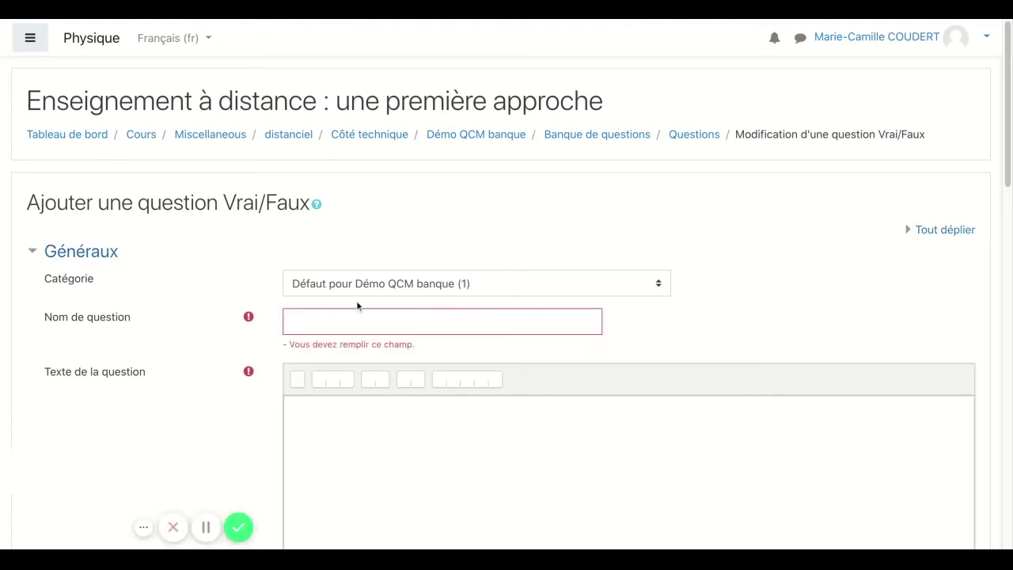
{"action": "left_click", "coordinate": [340, 321]}
{"action": "type", "text": "essai2"}
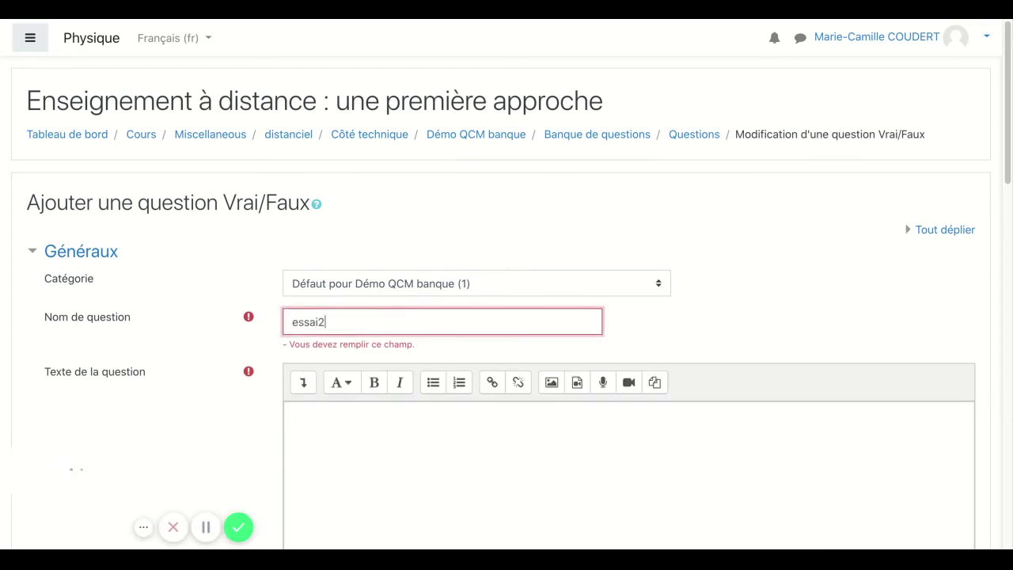
- Enter "Vrai ou Faux ?" as the question text of the Vrai/Faux question
{"action": "left_click", "coordinate": [322, 410]}
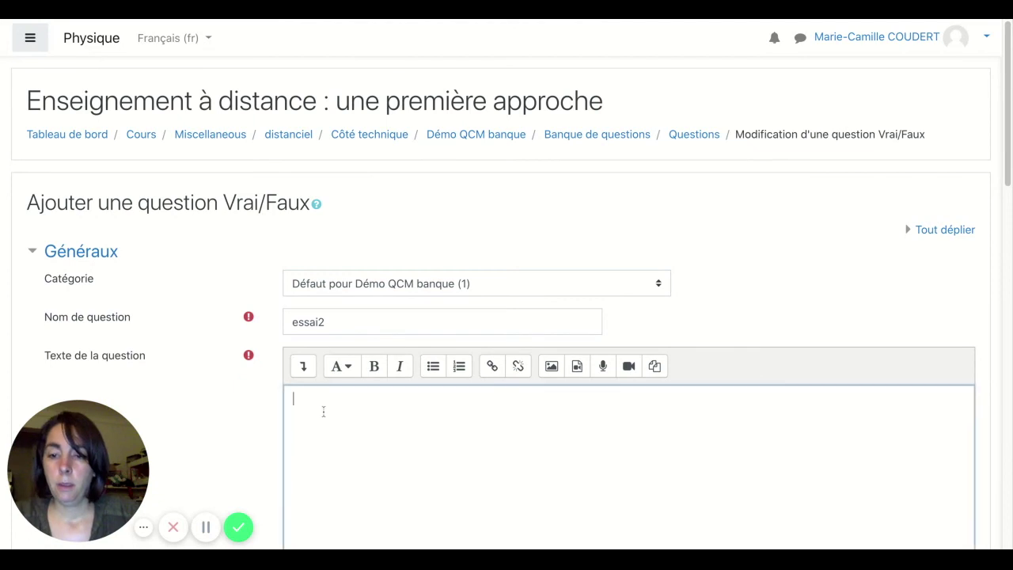
{"action": "type", "text": "Vr"}
{"action": "type", "text": "u Fa"}
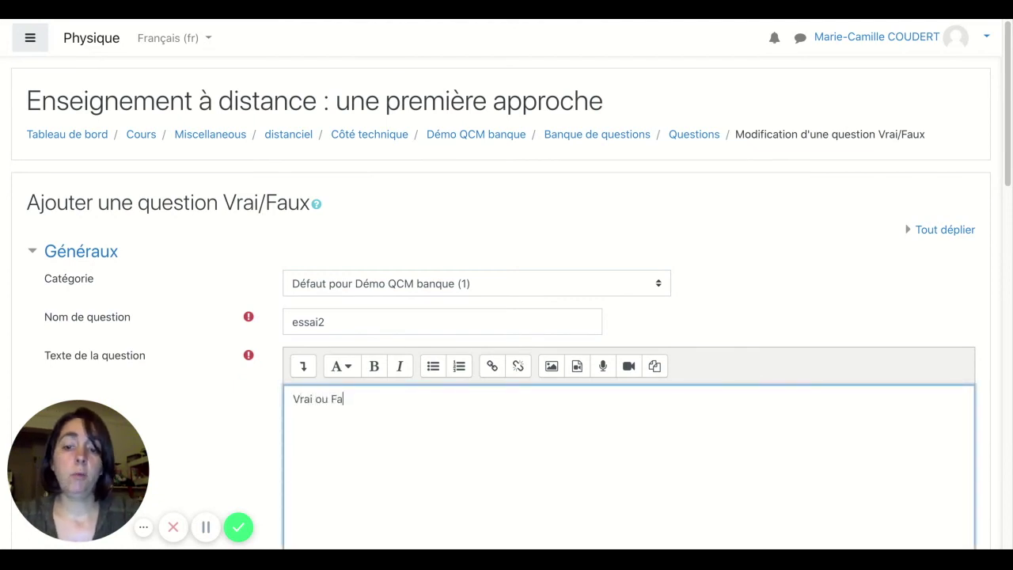
{"action": "type", "text": "ux ?"}
- Choose the Réponse correcte, leave the feedback fields empty and save the Vrai/Faux question to the question bank
{"action": "scroll", "coordinate": [400, 388], "scroll_direction": "down", "scroll_amount": 3}
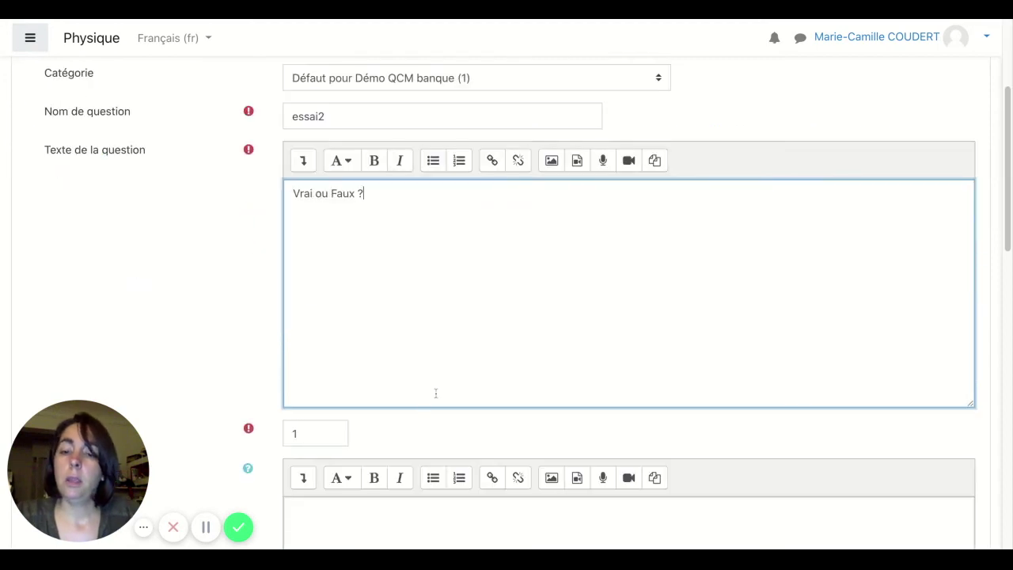
{"action": "scroll", "coordinate": [435, 393], "scroll_direction": "down", "scroll_amount": 1}
{"action": "scroll", "coordinate": [400, 383], "scroll_direction": "down", "scroll_amount": 5}
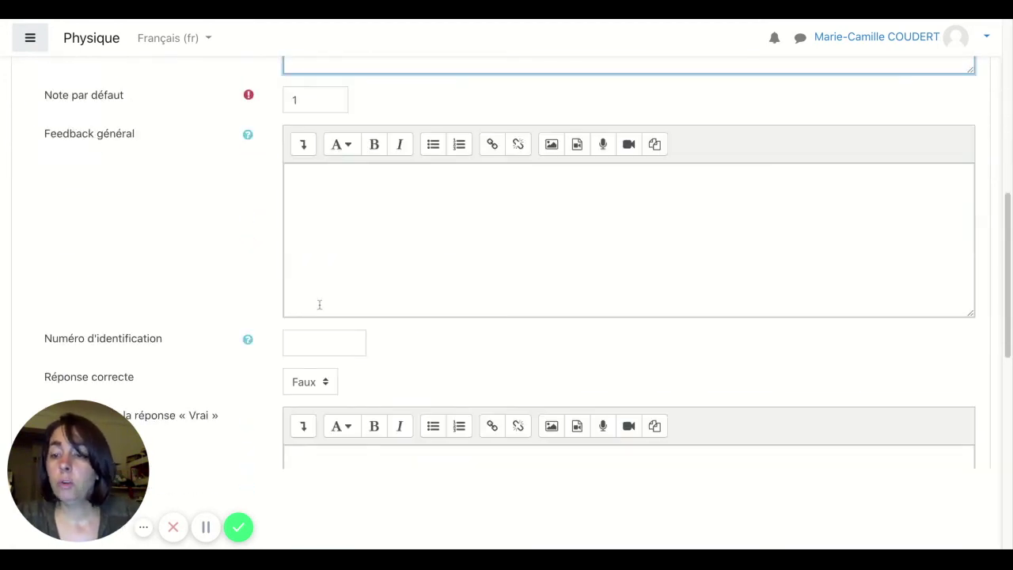
{"action": "scroll", "coordinate": [292, 338], "scroll_direction": "down", "scroll_amount": 1}
{"action": "left_click", "coordinate": [305, 307]}
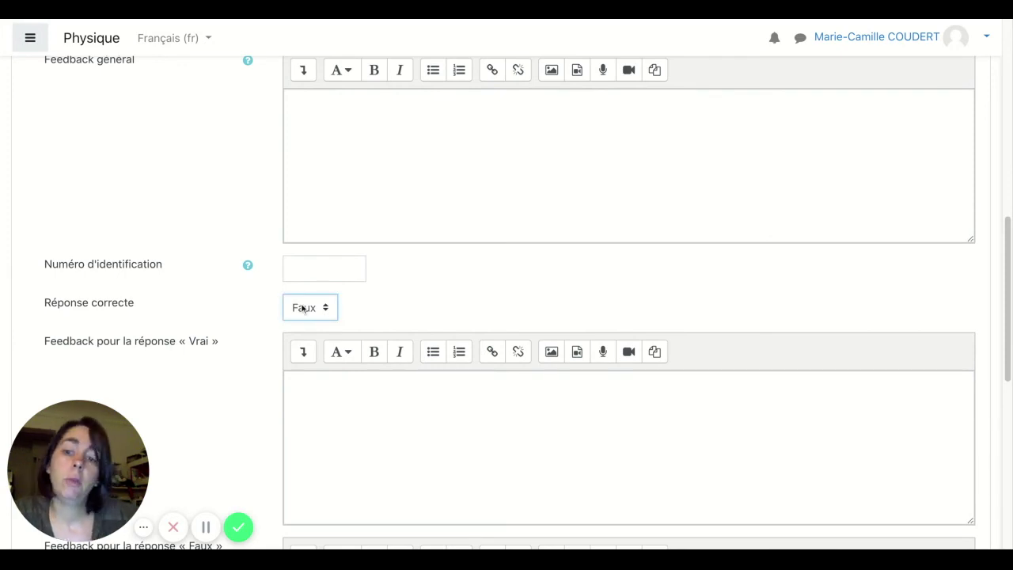
{"action": "key", "text": "Up"}
{"action": "scroll", "coordinate": [334, 407], "scroll_direction": "down", "scroll_amount": 5}
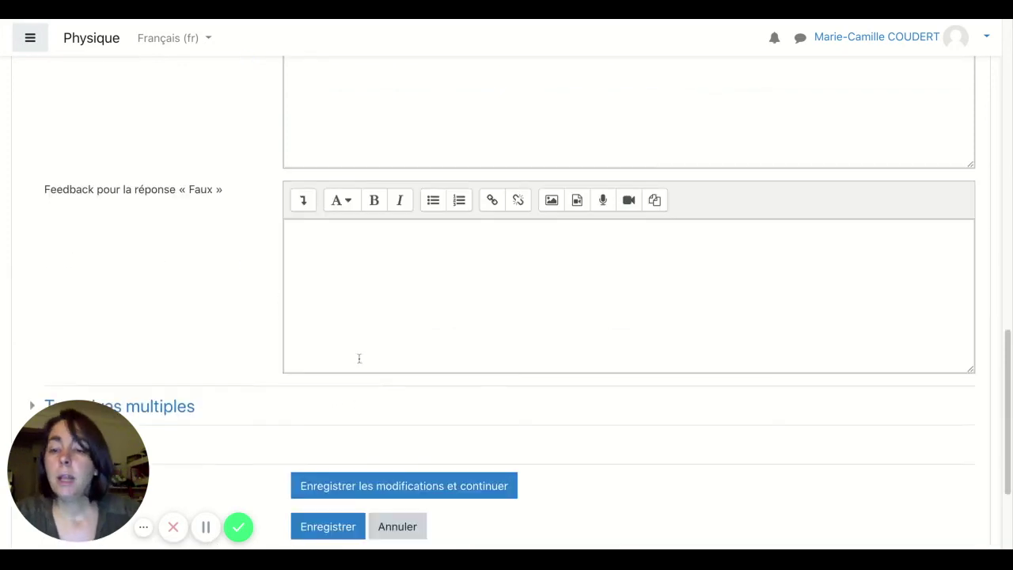
{"action": "scroll", "coordinate": [368, 353], "scroll_direction": "down", "scroll_amount": 2}
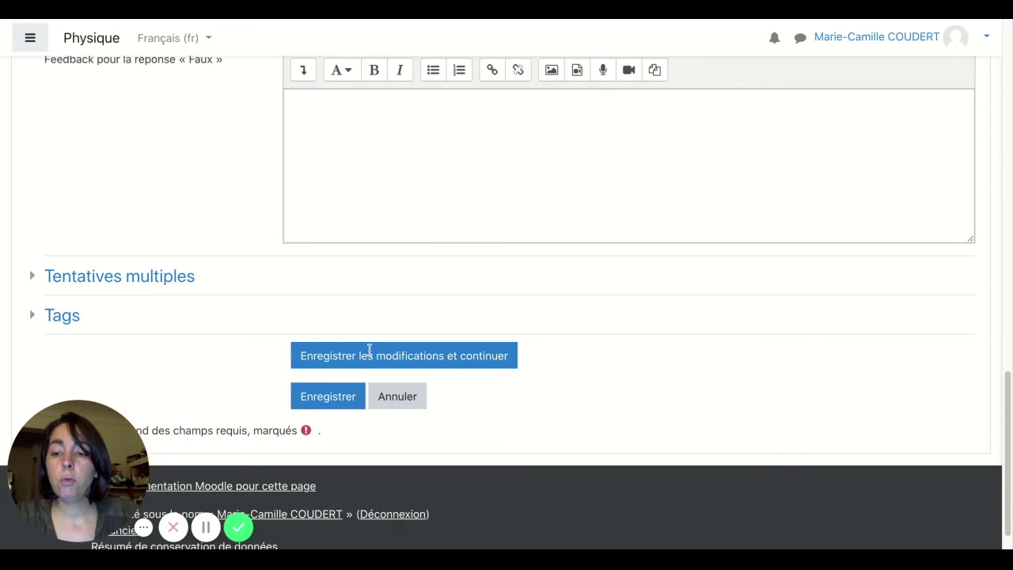
{"action": "left_click", "coordinate": [338, 396]}
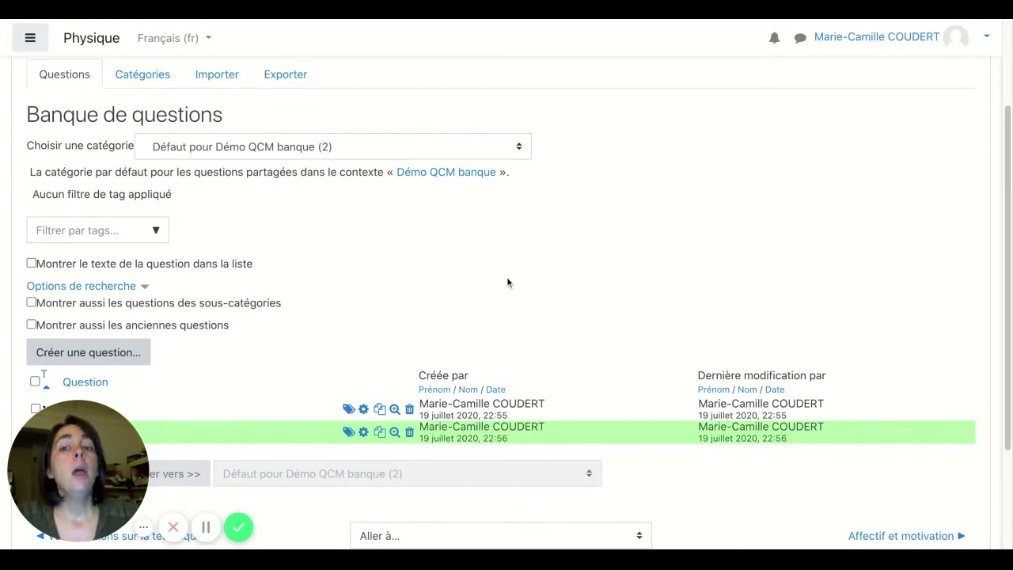
- Return from the question bank to the Démo QCM banque test and open the test for editing
{"action": "scroll", "coordinate": [507, 276], "scroll_direction": "up", "scroll_amount": 2}
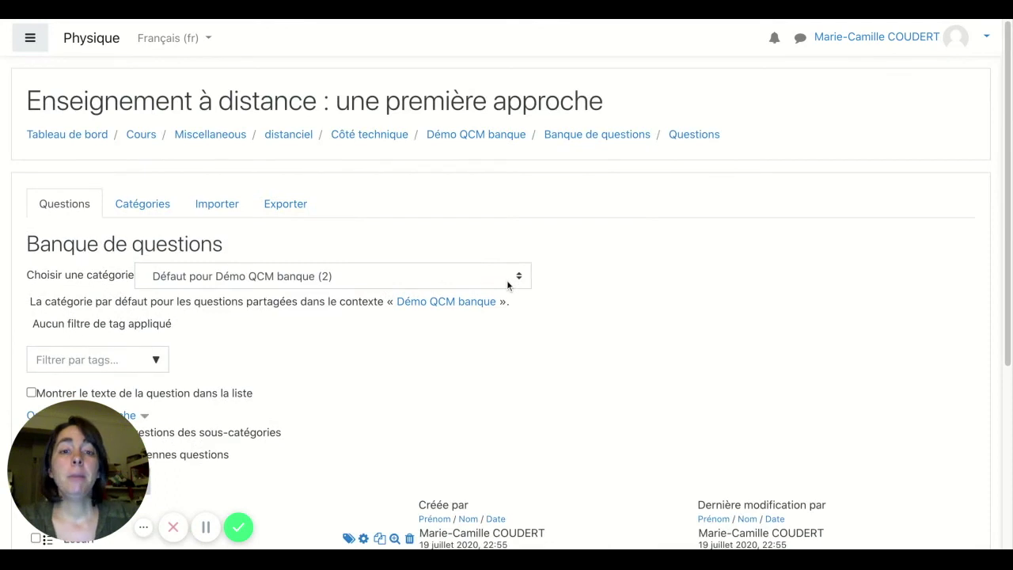
{"action": "left_click", "coordinate": [503, 136]}
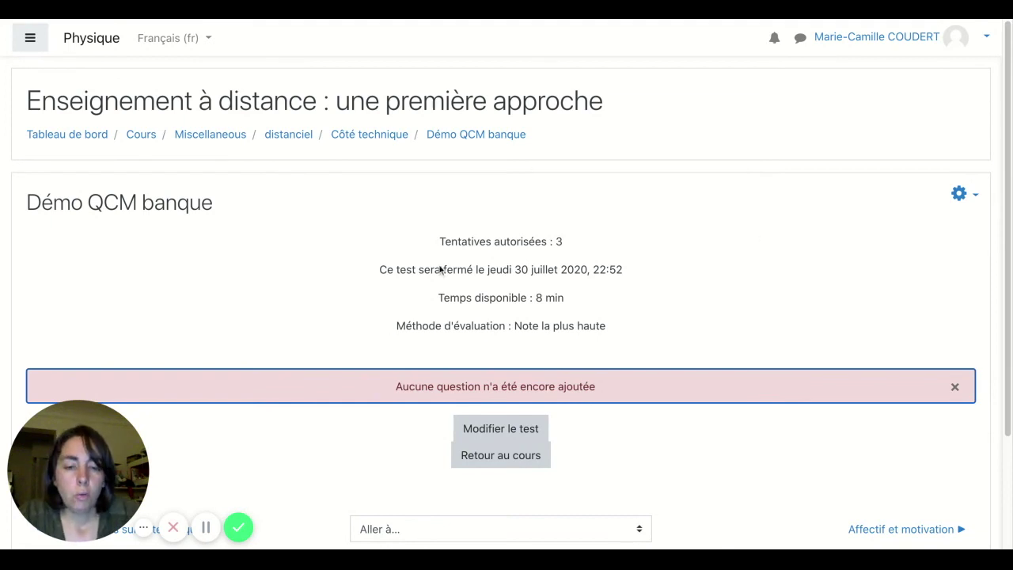
{"action": "left_click", "coordinate": [483, 434]}
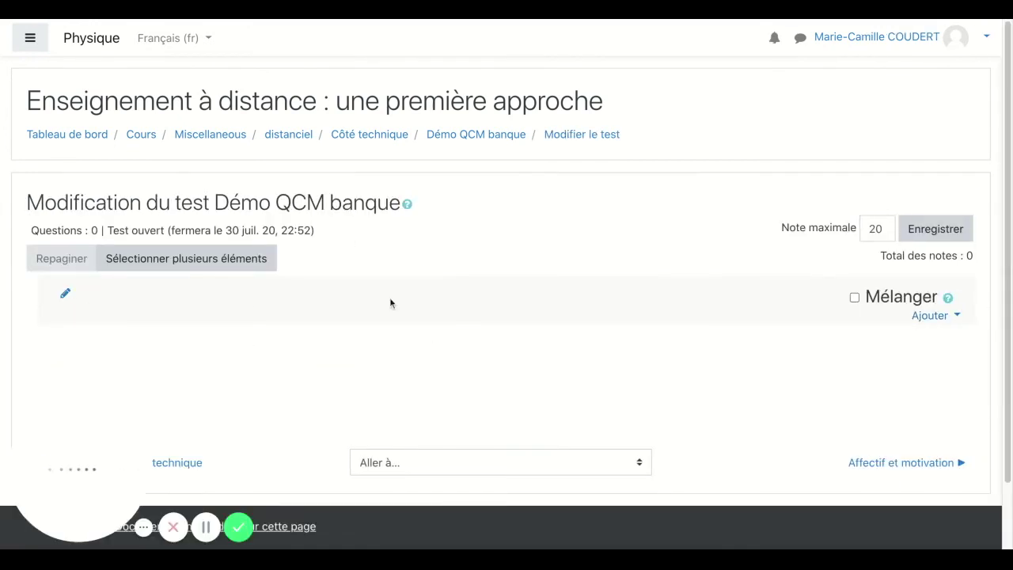
- Add 5 random questions to the test from the existing category Défaut pour Démo QCM banque
{"action": "left_click", "coordinate": [934, 316]}
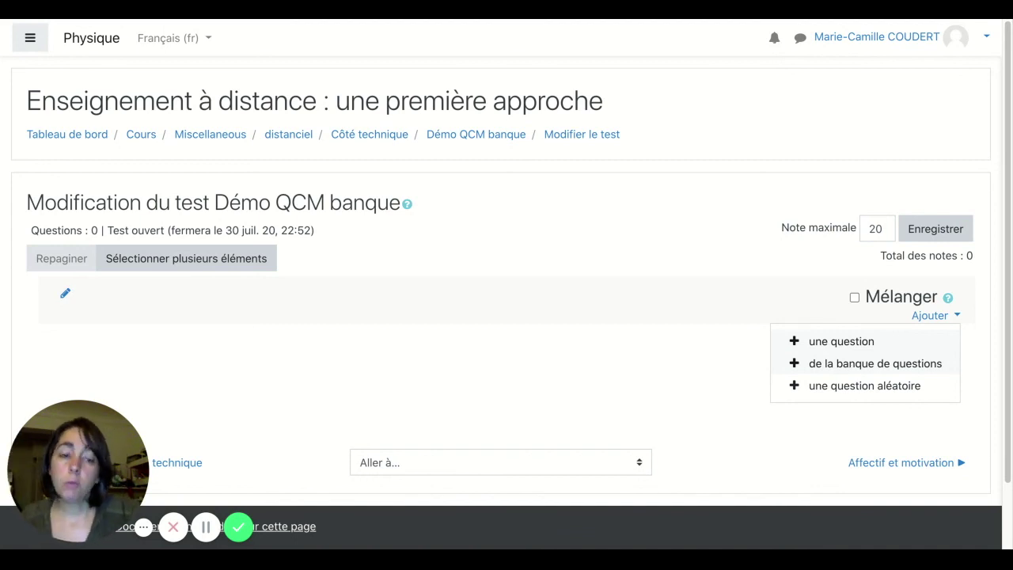
{"action": "left_click", "coordinate": [845, 386]}
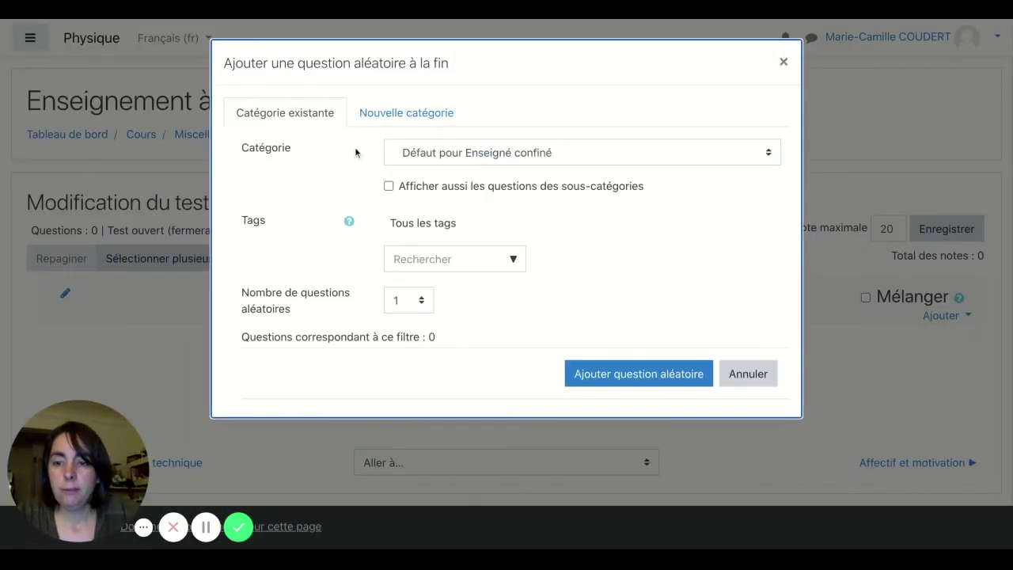
{"action": "left_click", "coordinate": [489, 151]}
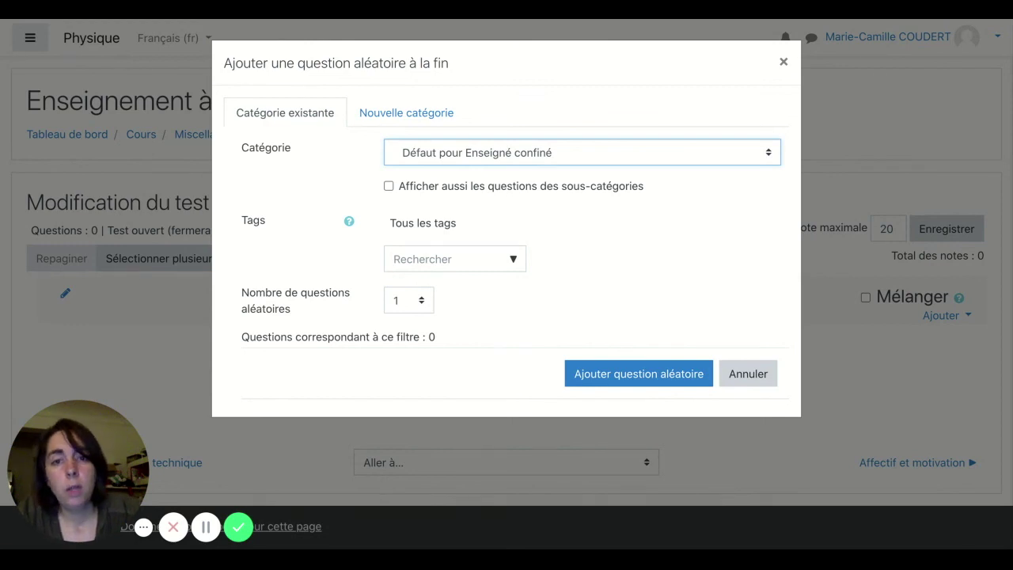
{"action": "left_click", "coordinate": [560, 102]}
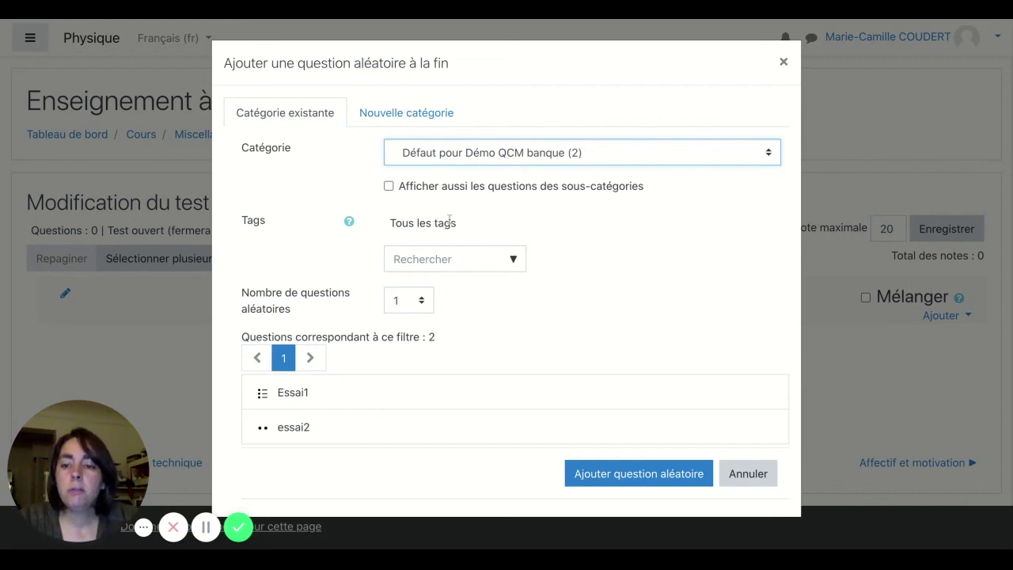
{"action": "left_click", "coordinate": [410, 302]}
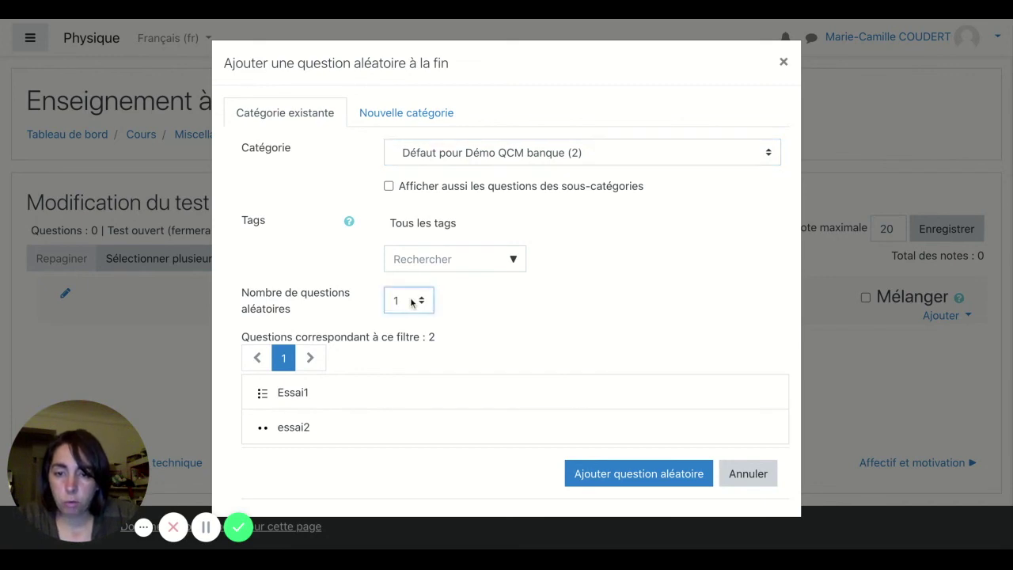
{"action": "key", "text": "5"}
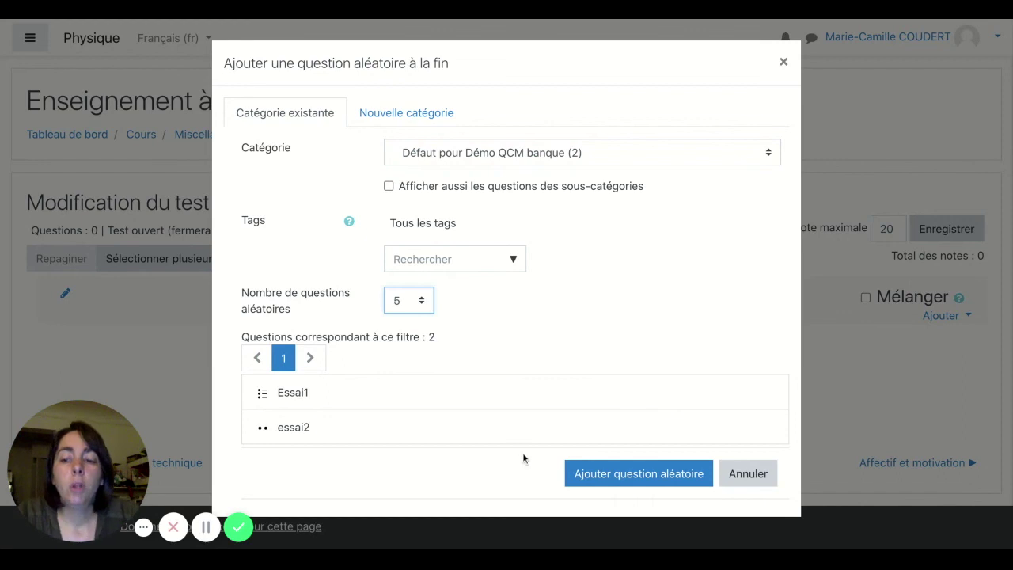
{"action": "left_click", "coordinate": [624, 479]}
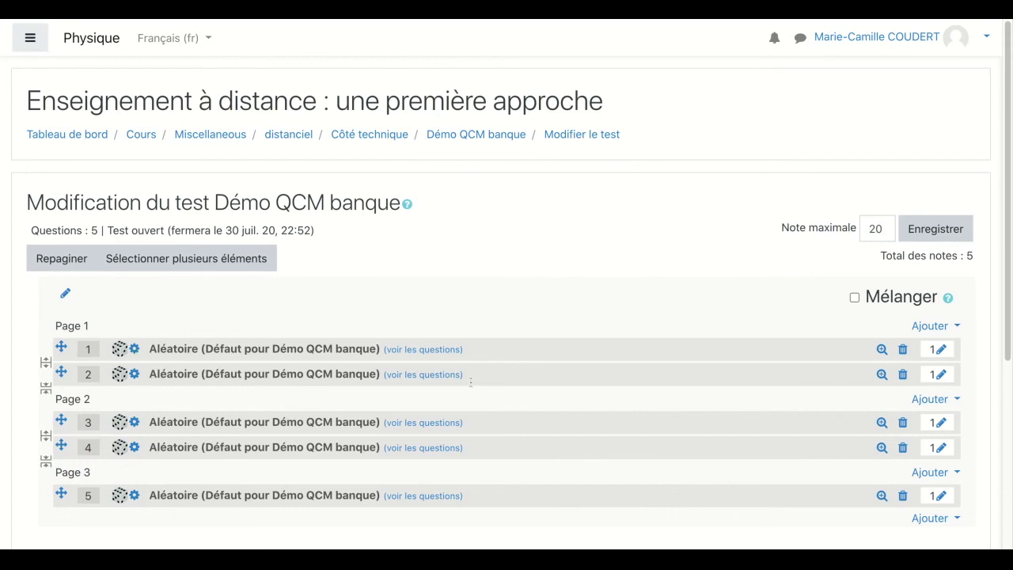
- Review the list of random questions, return to the Démo QCM banque test page and start the test
{"action": "scroll", "coordinate": [553, 364], "scroll_direction": "down", "scroll_amount": 3}
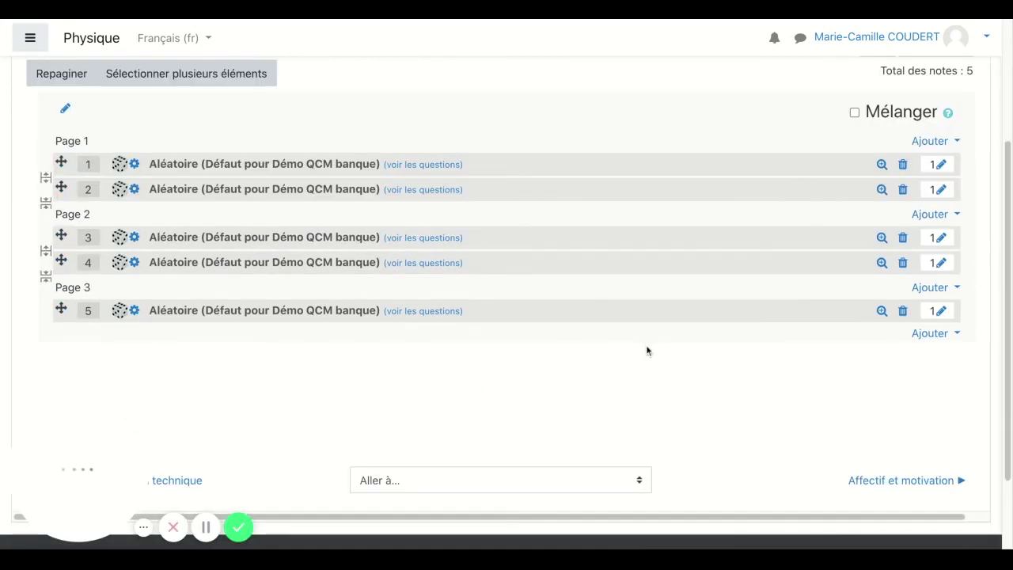
{"action": "scroll", "coordinate": [646, 350], "scroll_direction": "up", "scroll_amount": 3}
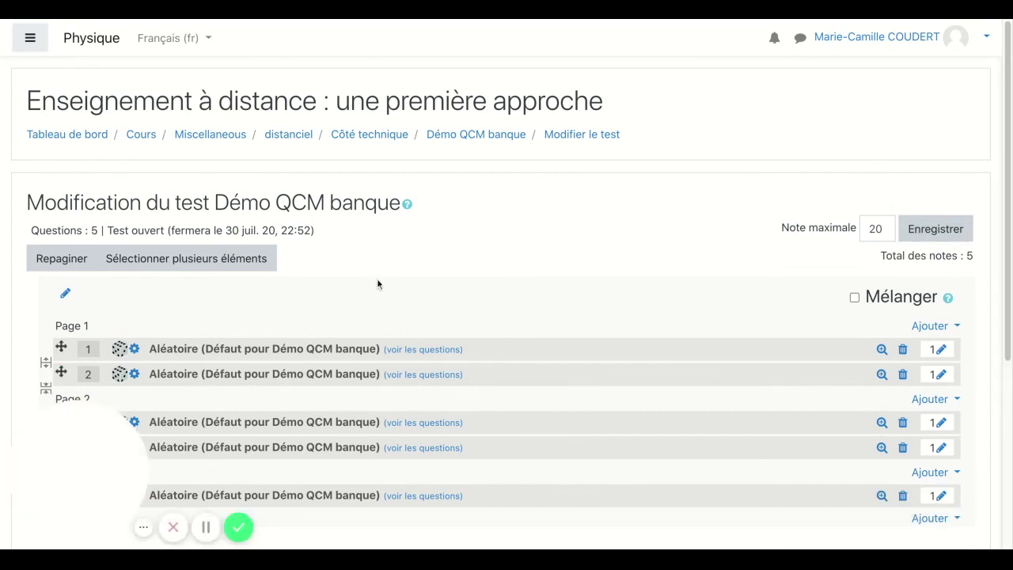
{"action": "scroll", "coordinate": [381, 280], "scroll_direction": "down", "scroll_amount": 1}
{"action": "scroll", "coordinate": [411, 197], "scroll_direction": "down", "scroll_amount": 1}
{"action": "scroll", "coordinate": [453, 142], "scroll_direction": "up", "scroll_amount": 2}
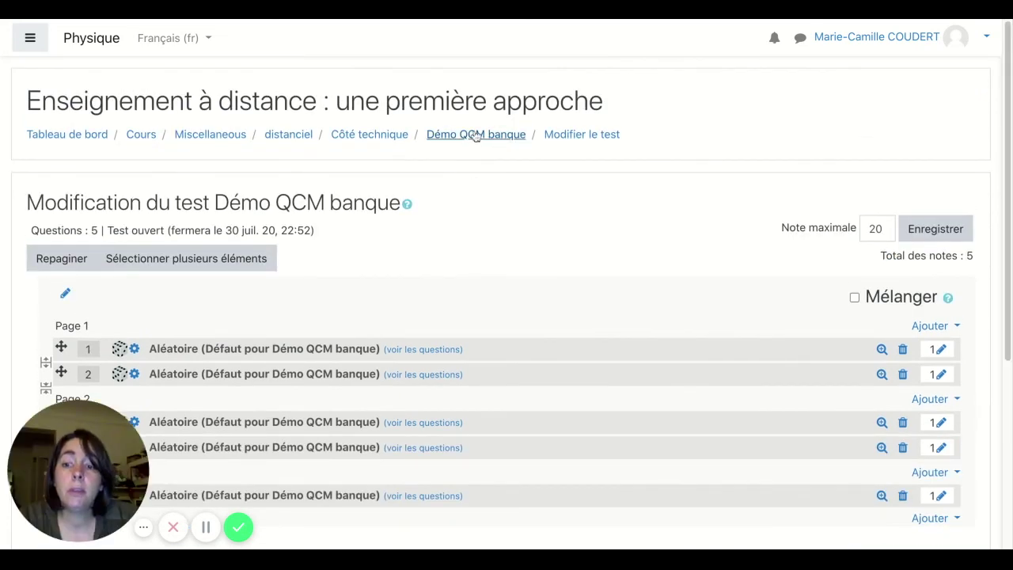
{"action": "left_click", "coordinate": [474, 136]}
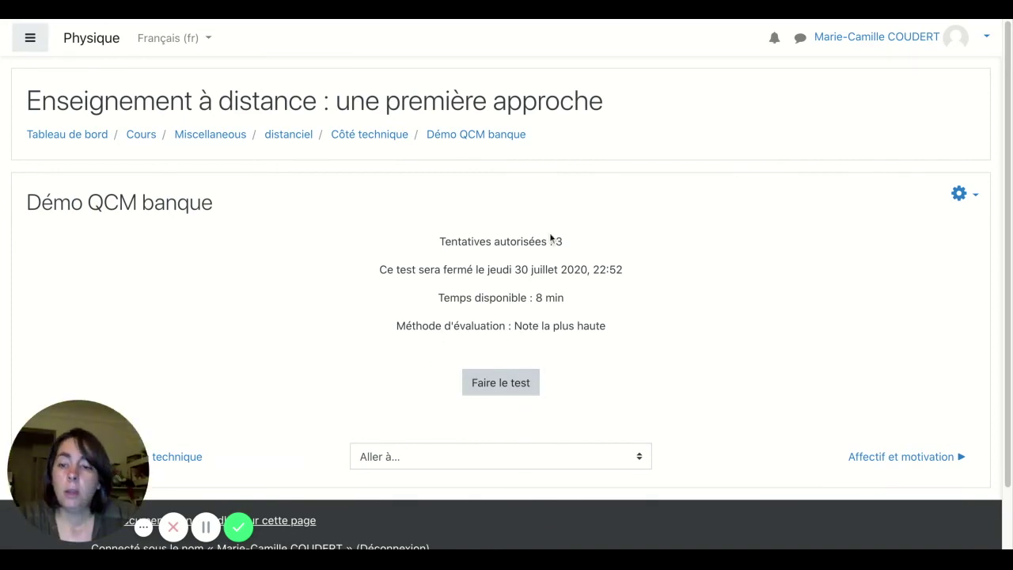
{"action": "left_click", "coordinate": [506, 394]}
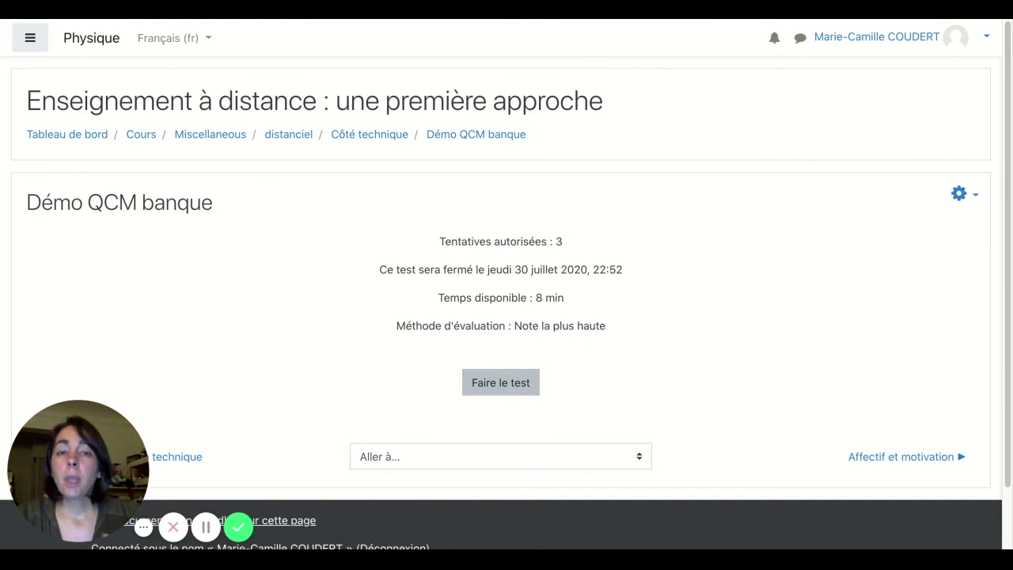